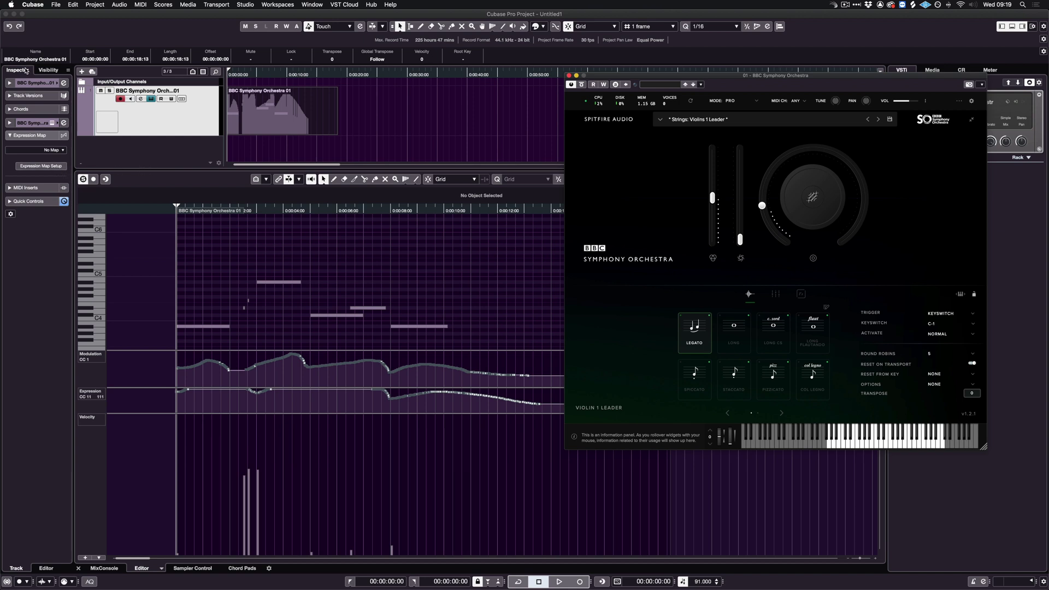
Step: Open Expression Map Setup and reposition its window
left_click(51, 170)
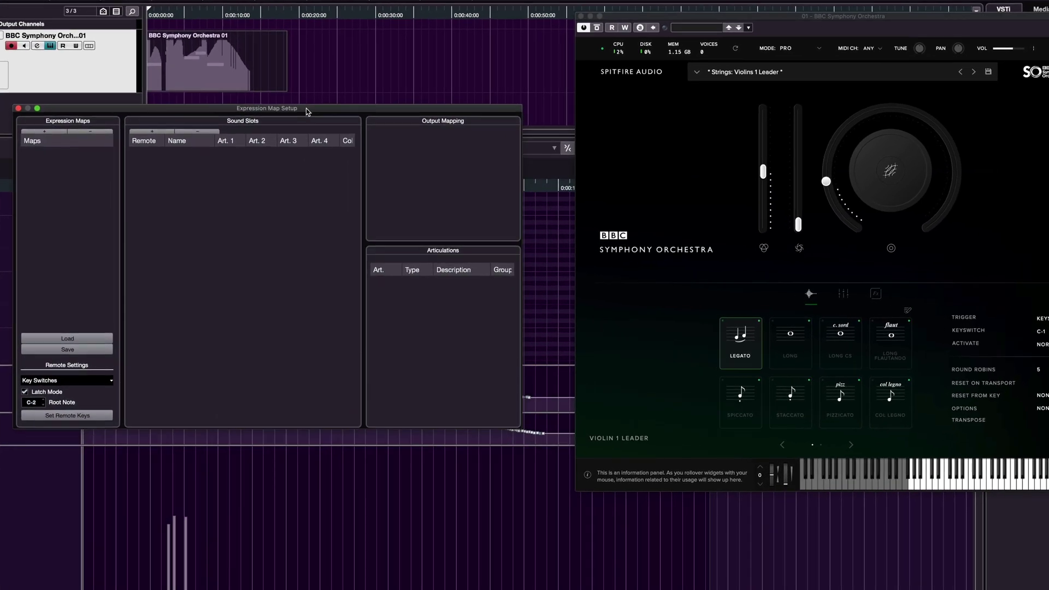
left_click_drag(305, 108, 300, 102)
left_click_drag(135, 102, 136, 113)
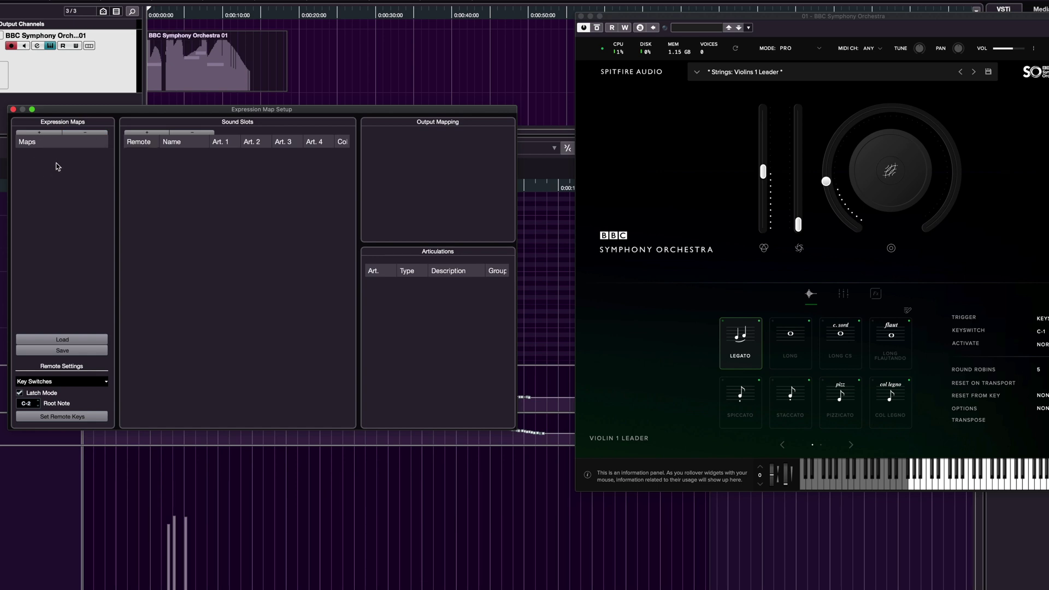
Step: Add a new expression map named 'Violins 1 Leader', keeping remote settings on Key Switches
left_click(47, 136)
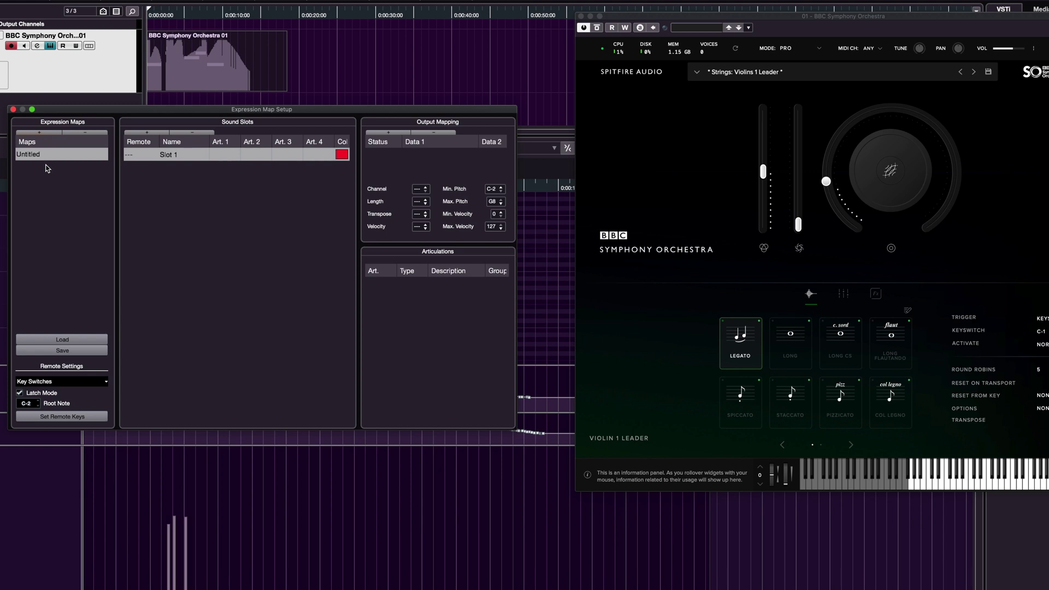
double_click(47, 154)
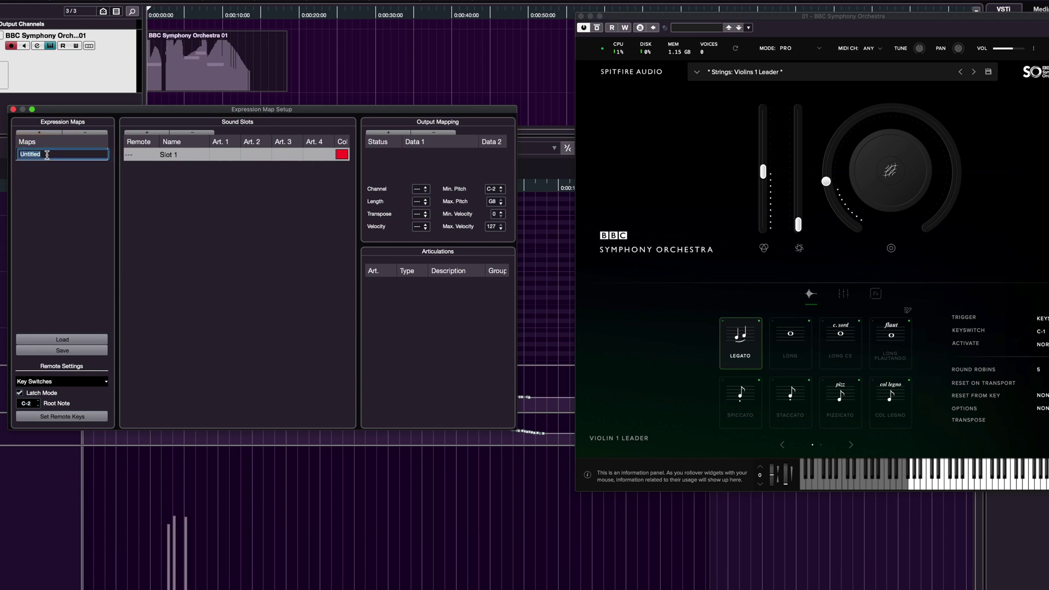
type("Violins 1 Leader")
key("Return")
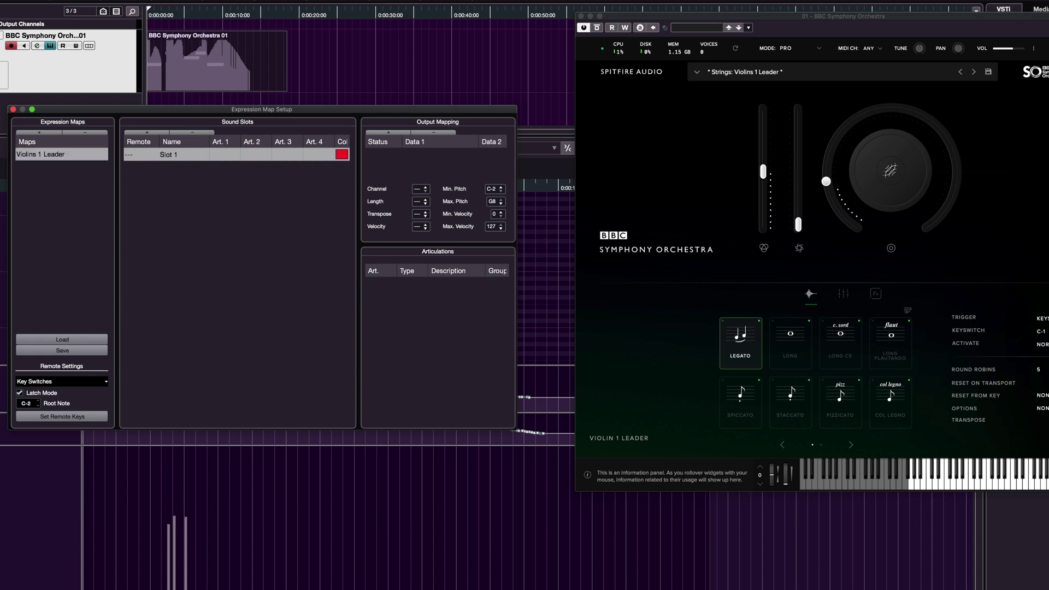
left_click(105, 385)
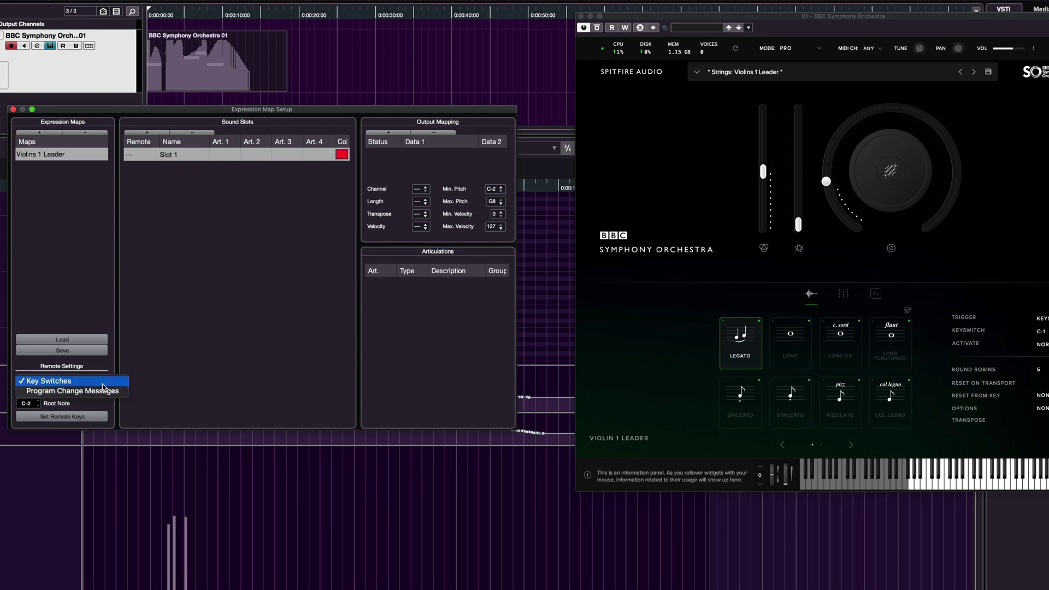
left_click(103, 384)
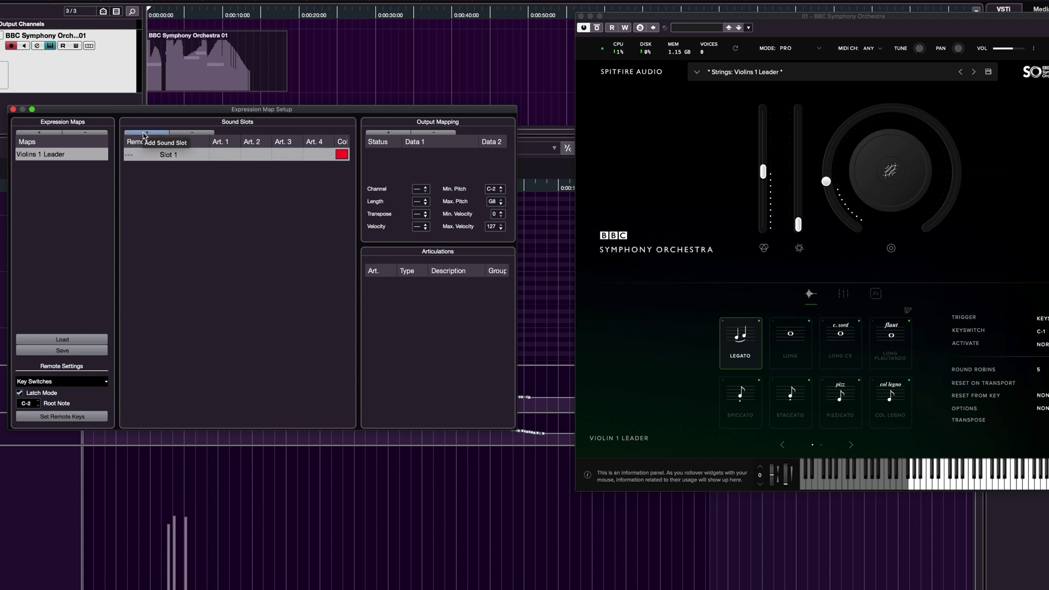
Step: Add three more sound slots and rename Slot 1 to Legato
left_click(145, 133)
left_click(145, 134)
left_click(146, 133)
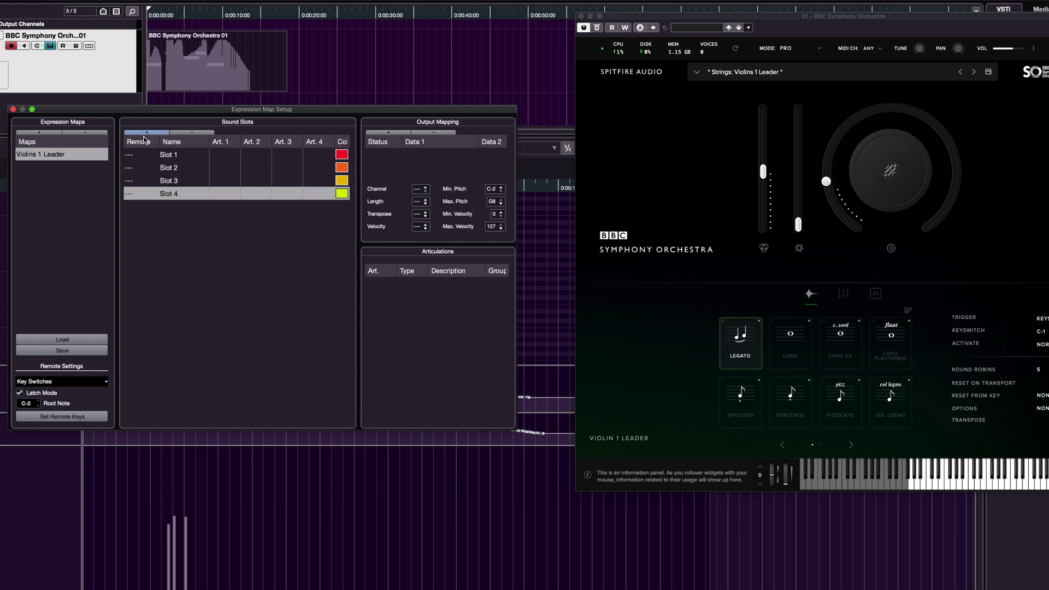
double_click(177, 157)
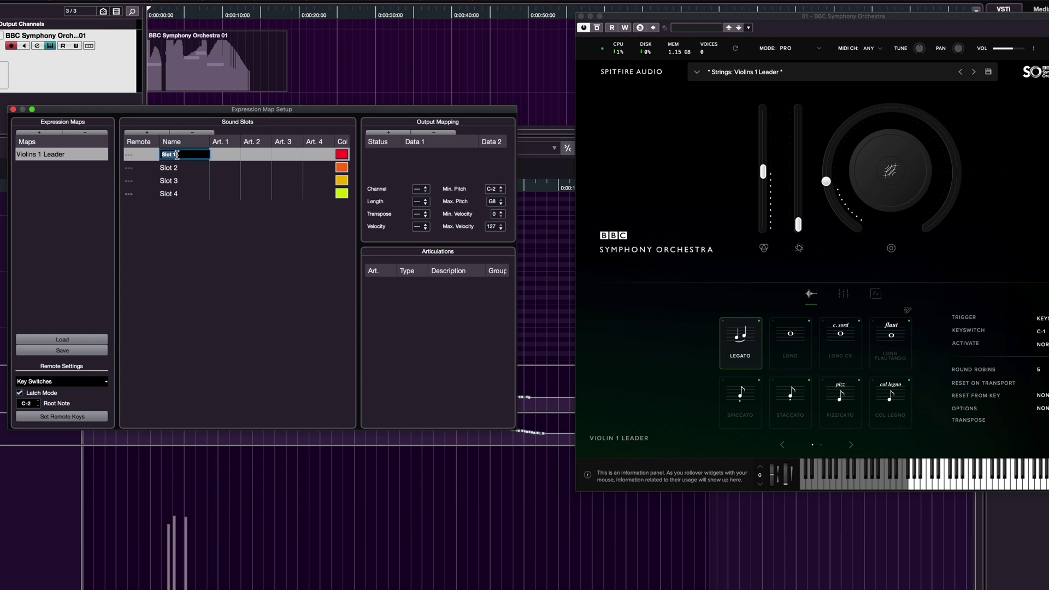
type("Legato")
key("Return")
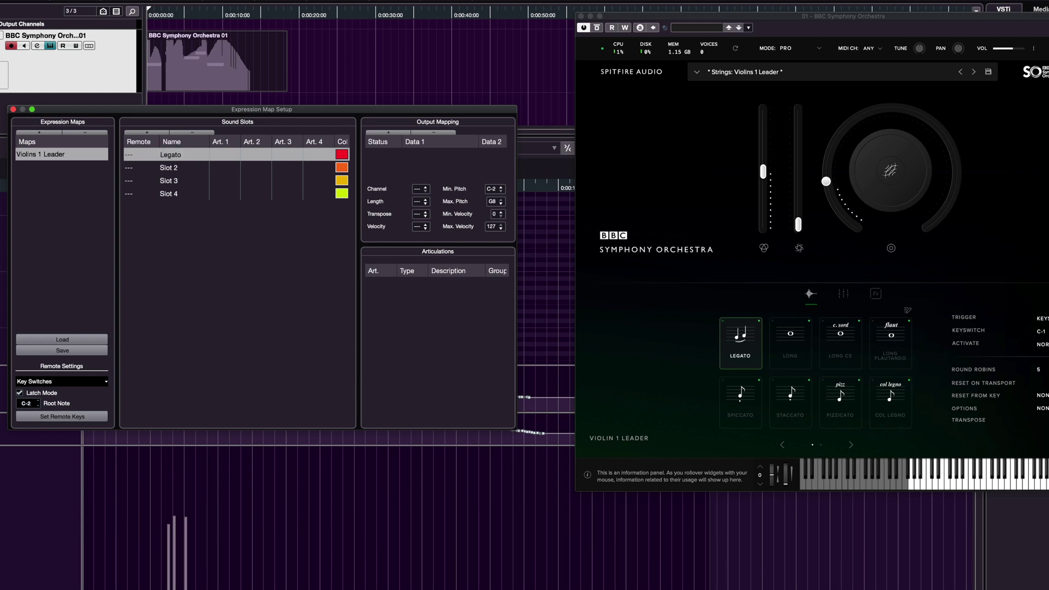
Step: Rename the remaining slots Longs, Consordino and Flautando
left_click(179, 168)
left_click(179, 168)
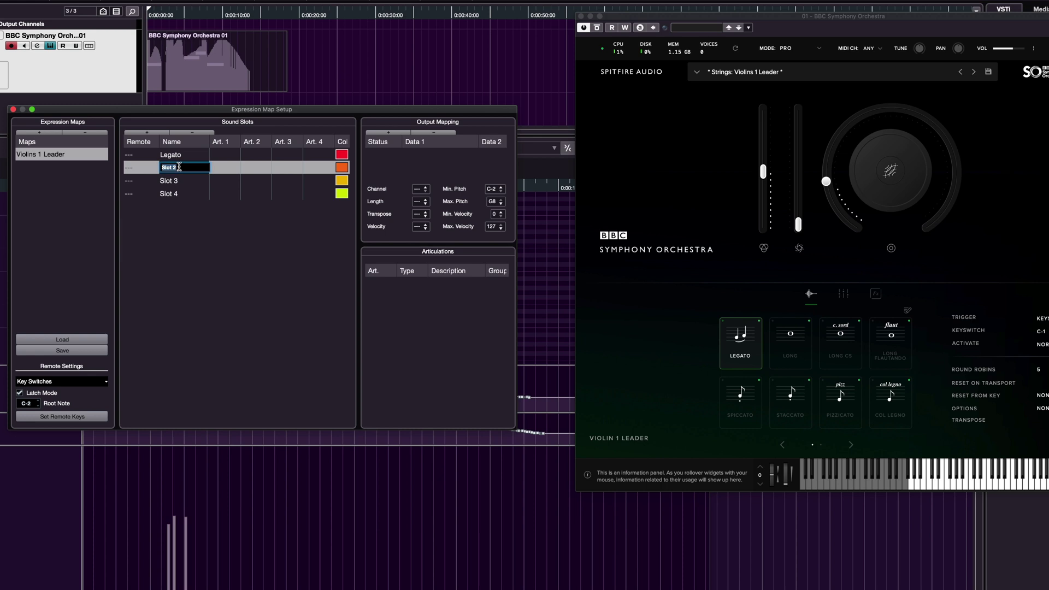
type("Longs")
key("Return")
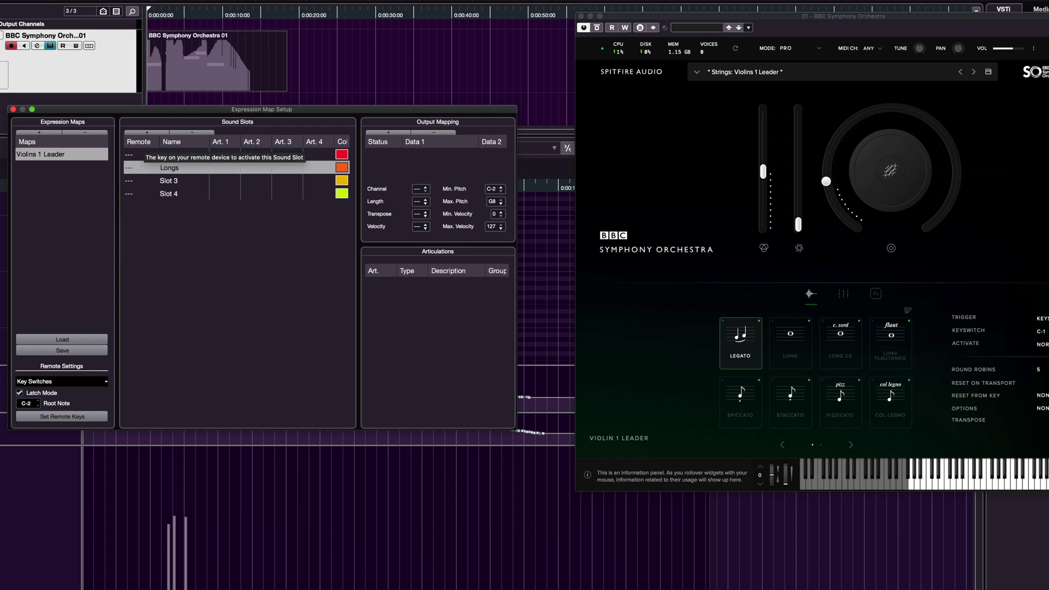
double_click(177, 182)
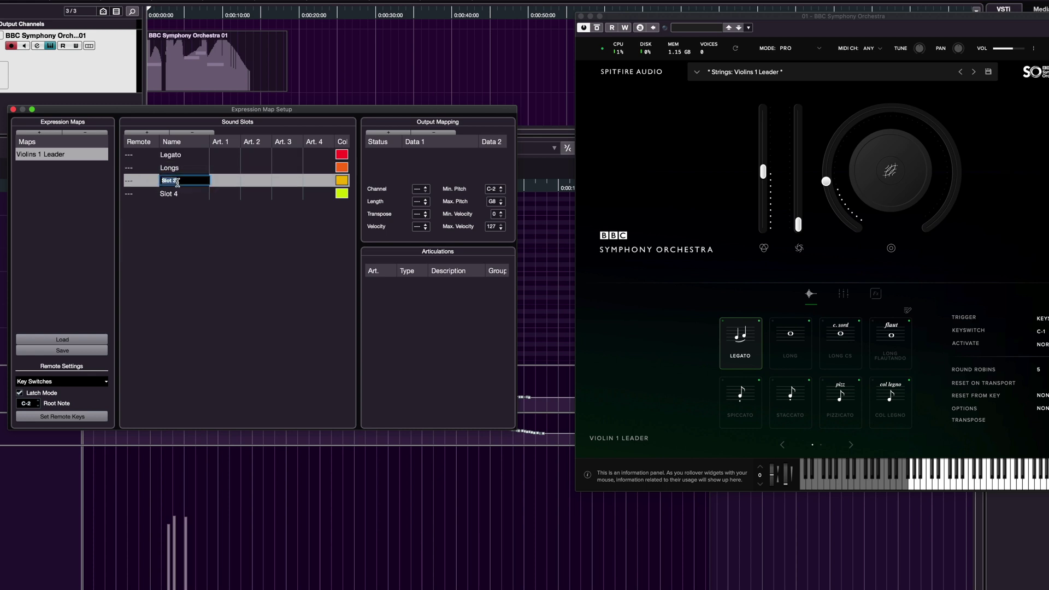
type("Consordino")
key("Return")
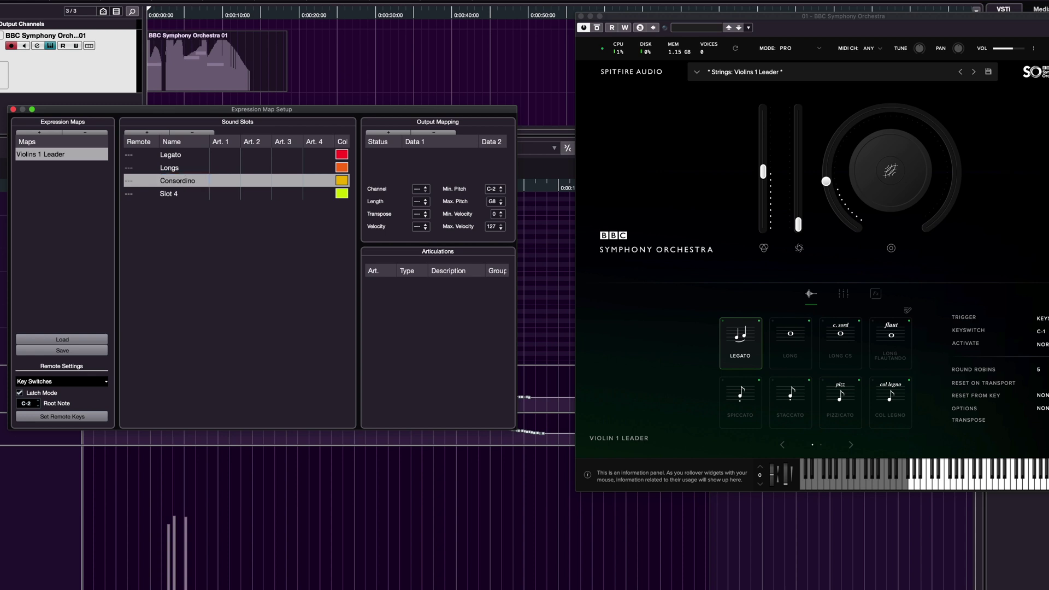
double_click(175, 195)
type("F")
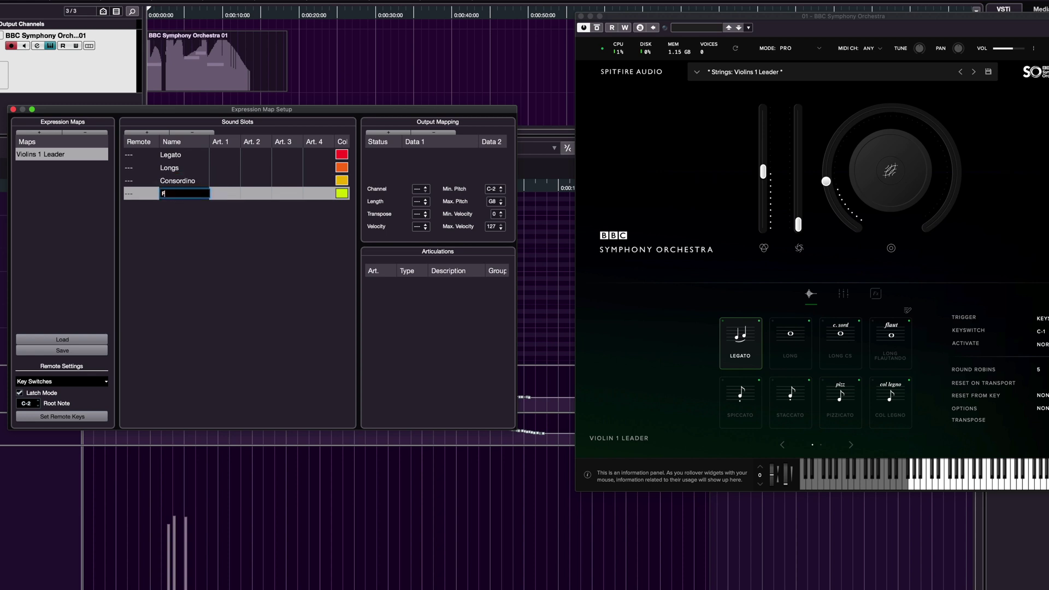
type("lautando")
key("Return")
key("Up")
key("Up")
key("Up")
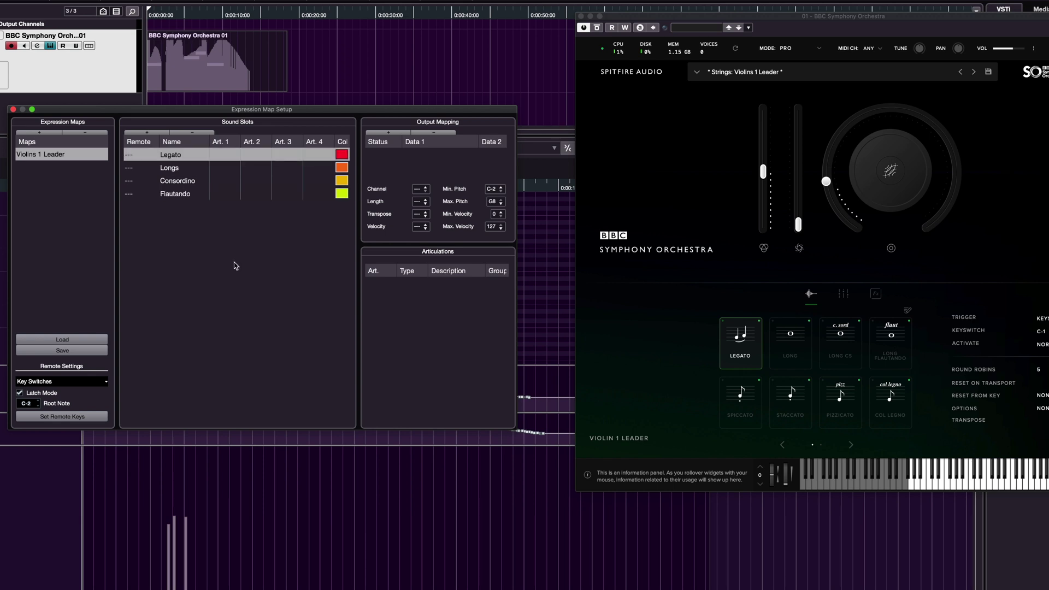
Step: Set Art. 1 to Lengths > Legato, Techniques > Arco and Techniques > Con Sordino for the first three slots
left_click(224, 155)
mouse_move(254, 176)
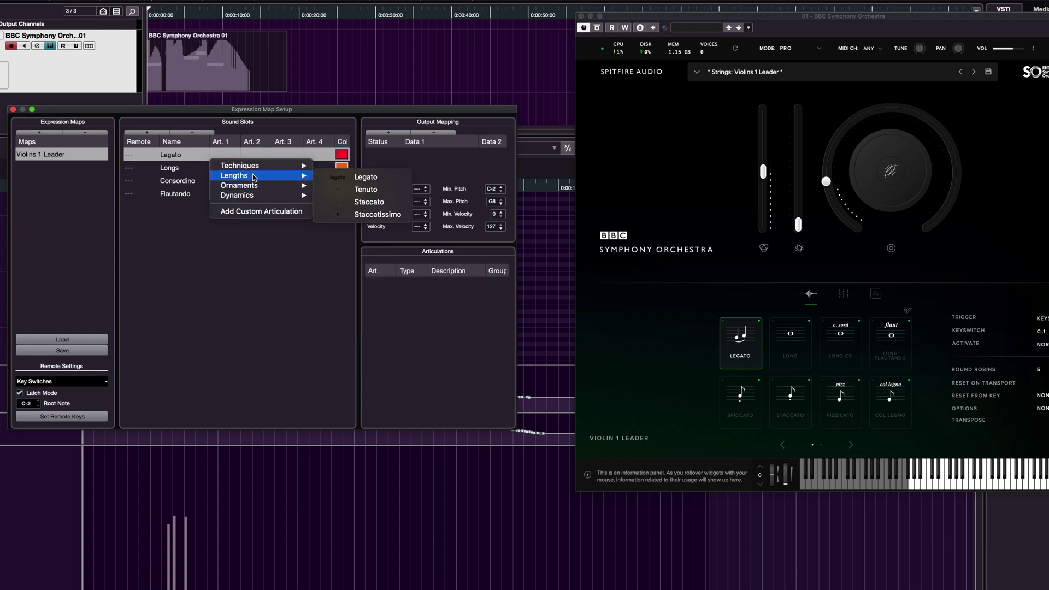
left_click(357, 178)
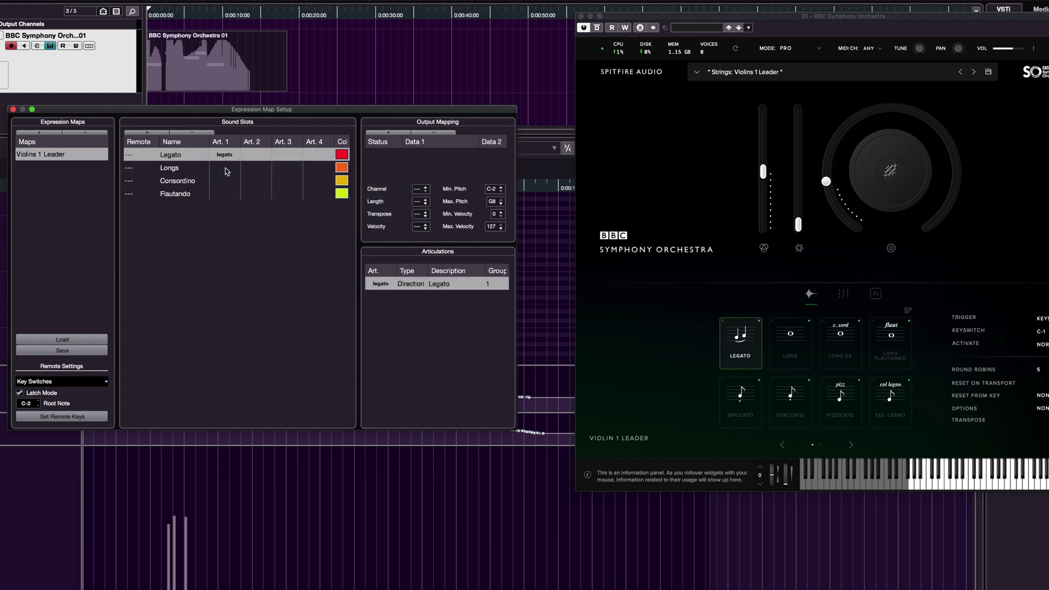
left_click(225, 168)
left_click(225, 168)
mouse_move(250, 197)
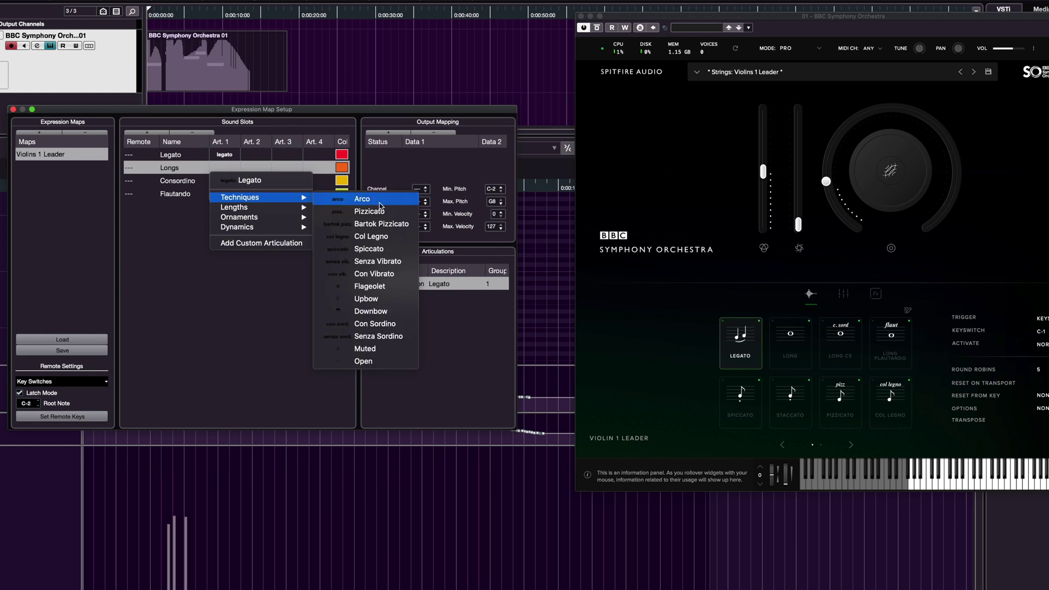
left_click(379, 202)
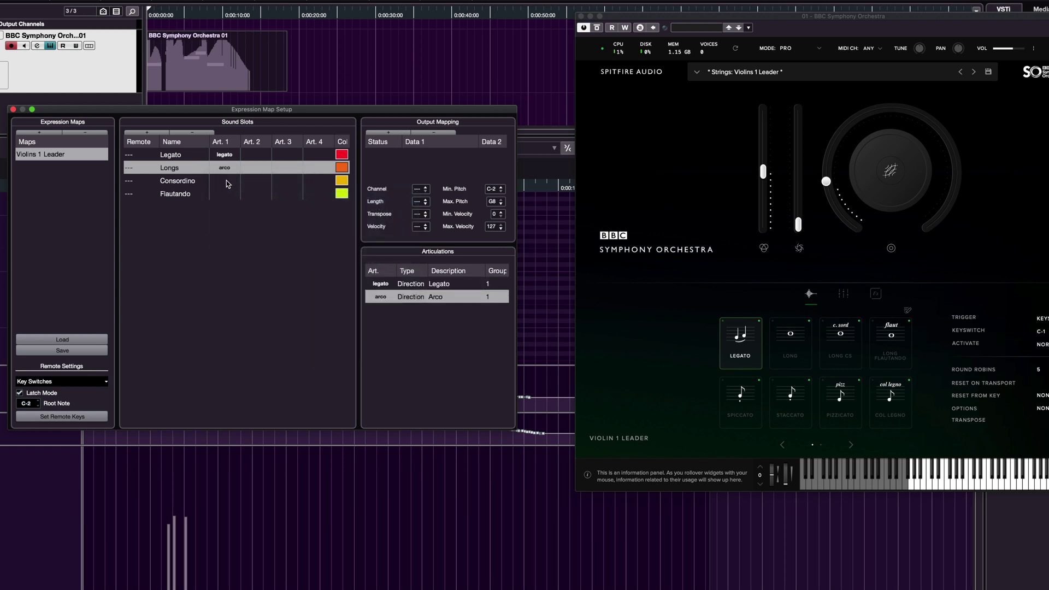
left_click(226, 181)
left_click(226, 180)
mouse_move(284, 223)
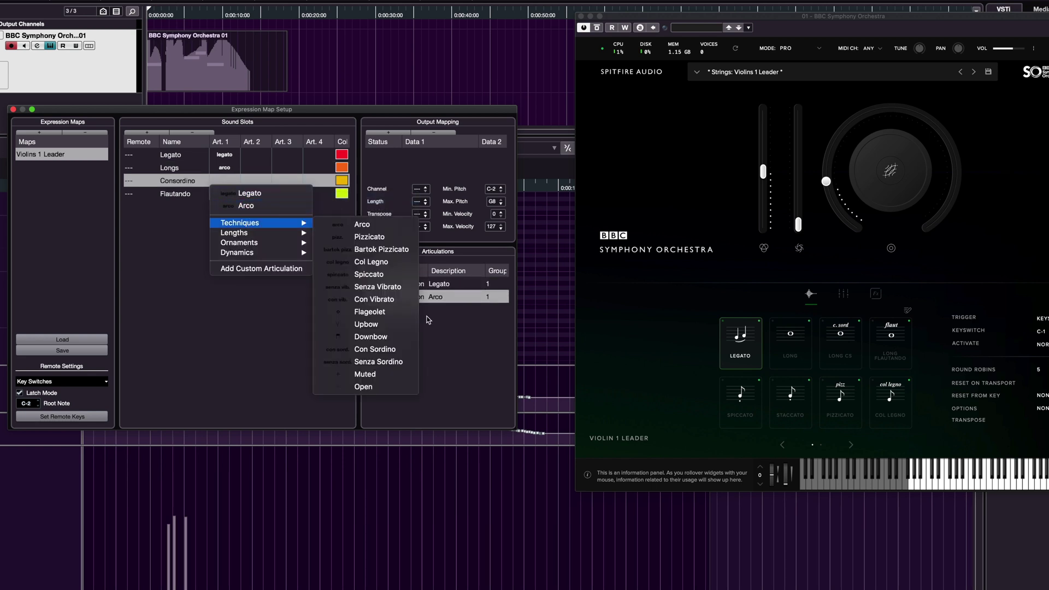
left_click(396, 350)
left_click(227, 195)
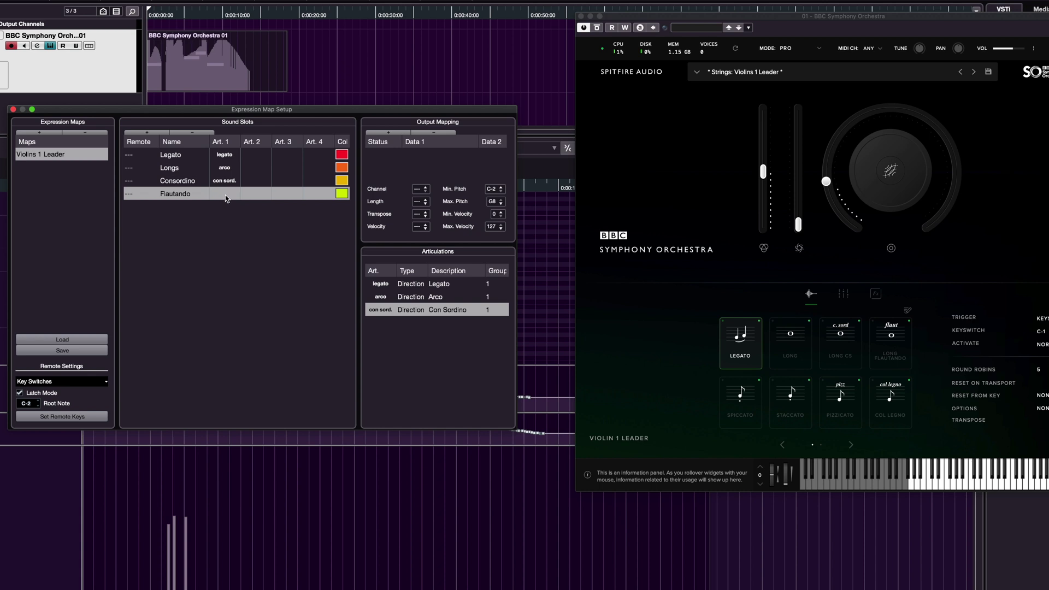
Step: Give Flautando's Art. 1 a custom articulation of type Direction with description 'Flautnado'
left_click(226, 198)
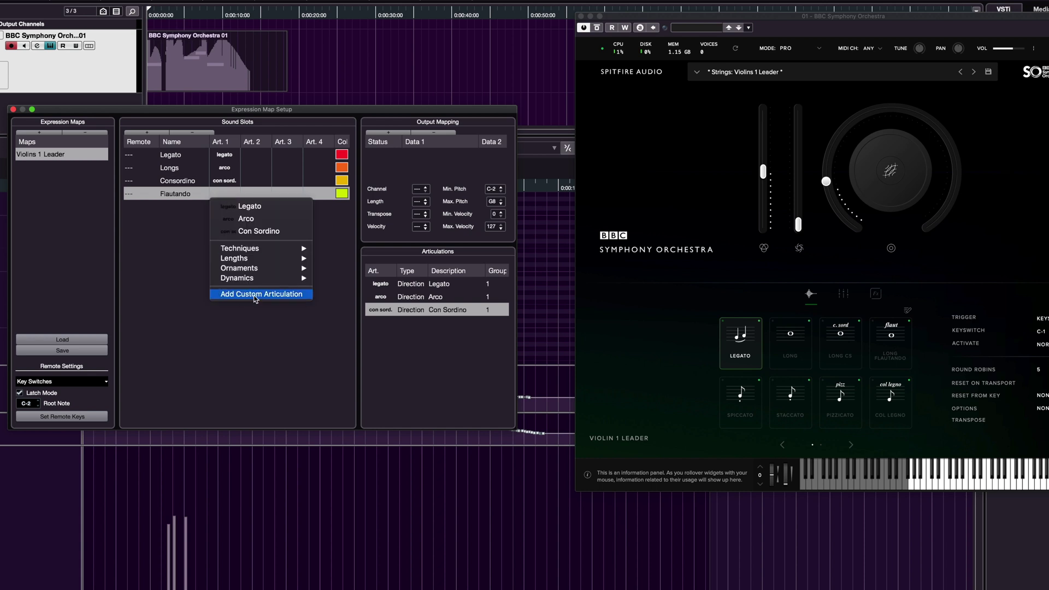
left_click(254, 296)
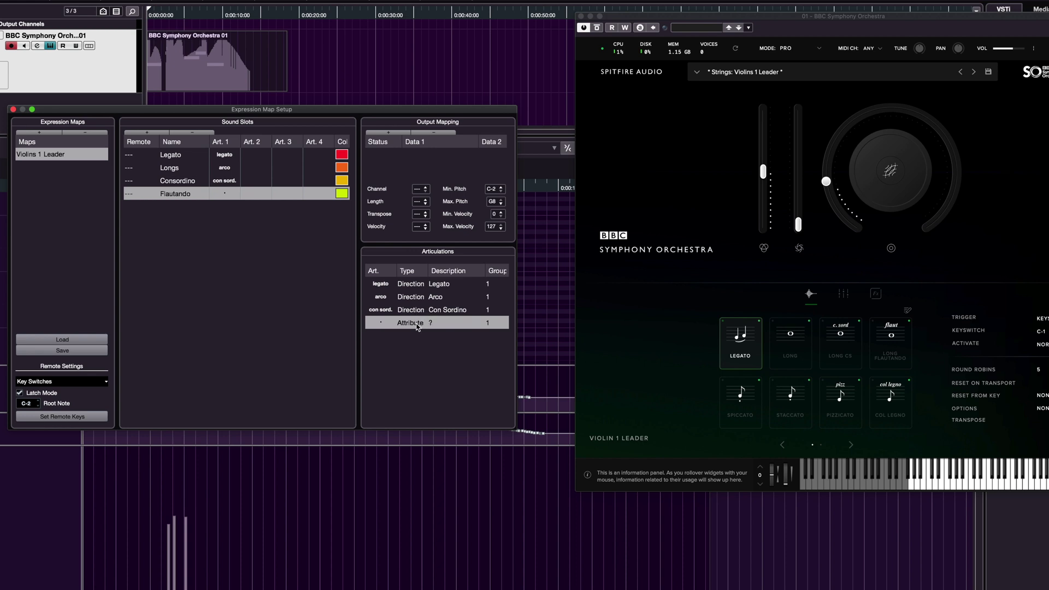
left_click(416, 322)
left_click(428, 332)
double_click(438, 323)
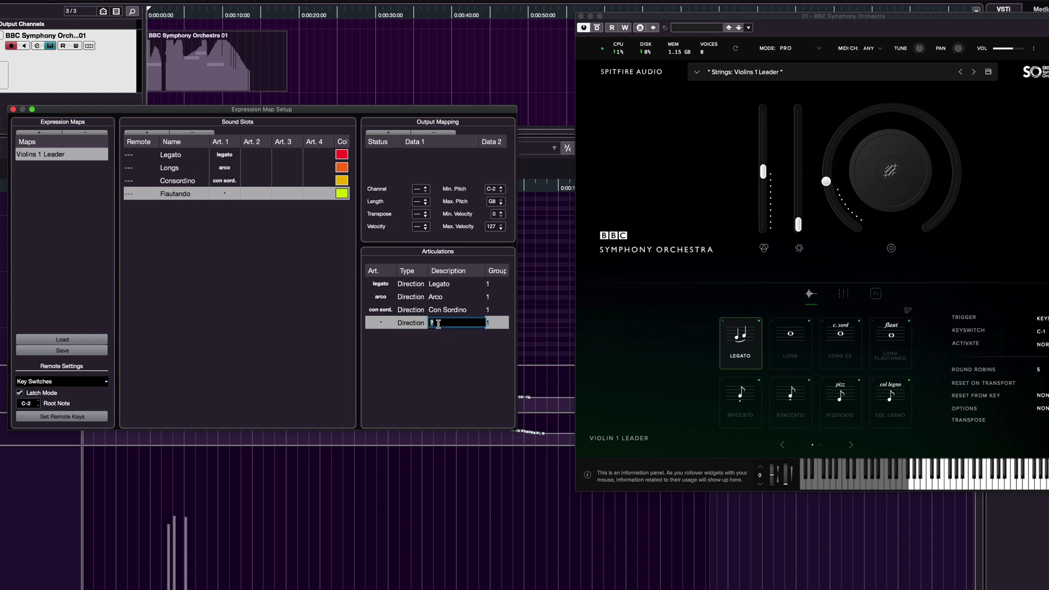
type("Flautnado")
key("Return")
left_click(131, 158)
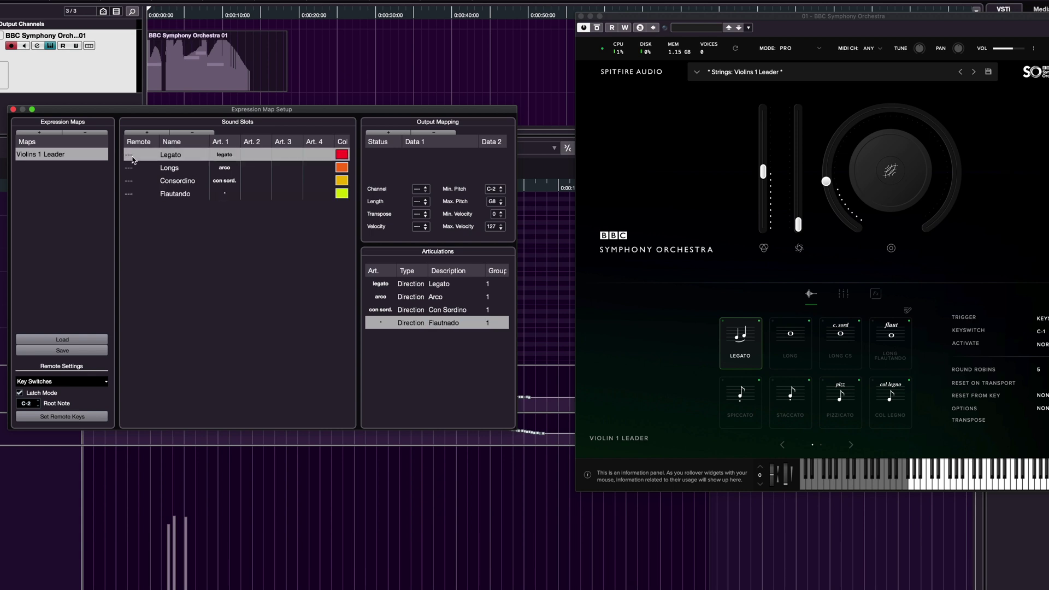
Step: Shift the instrument keyboard down two octaves and audition the Long and Legato keyswitches
left_click(761, 486)
left_click(761, 484)
left_click(761, 484)
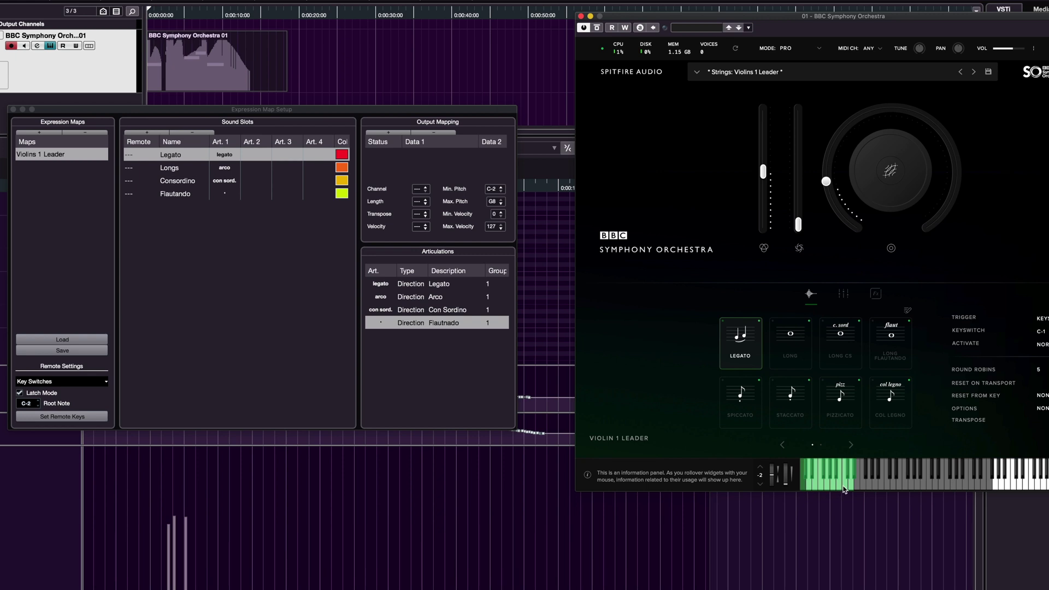
left_click(806, 476)
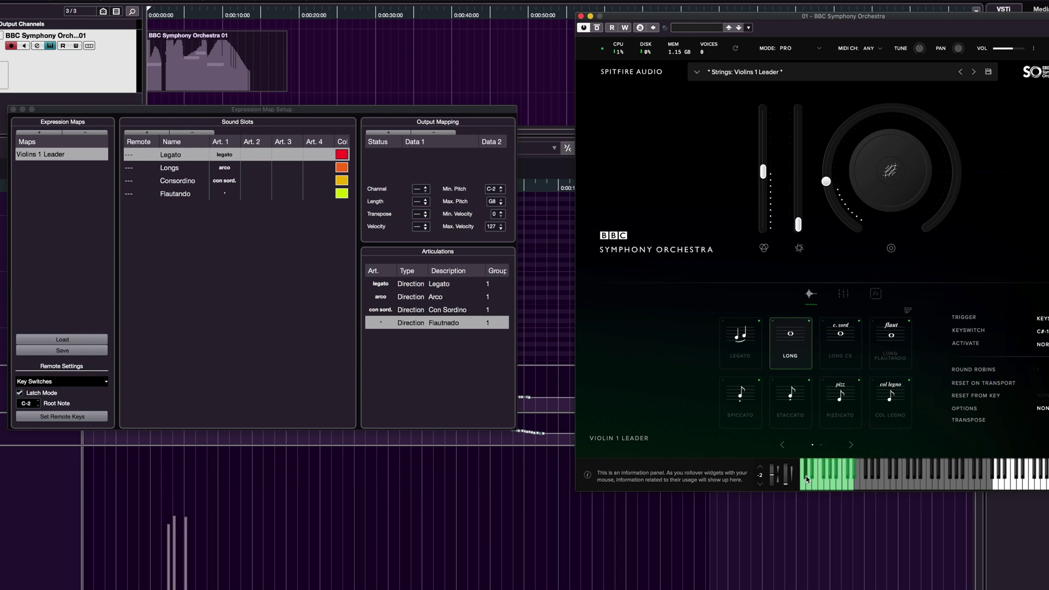
left_click(806, 485)
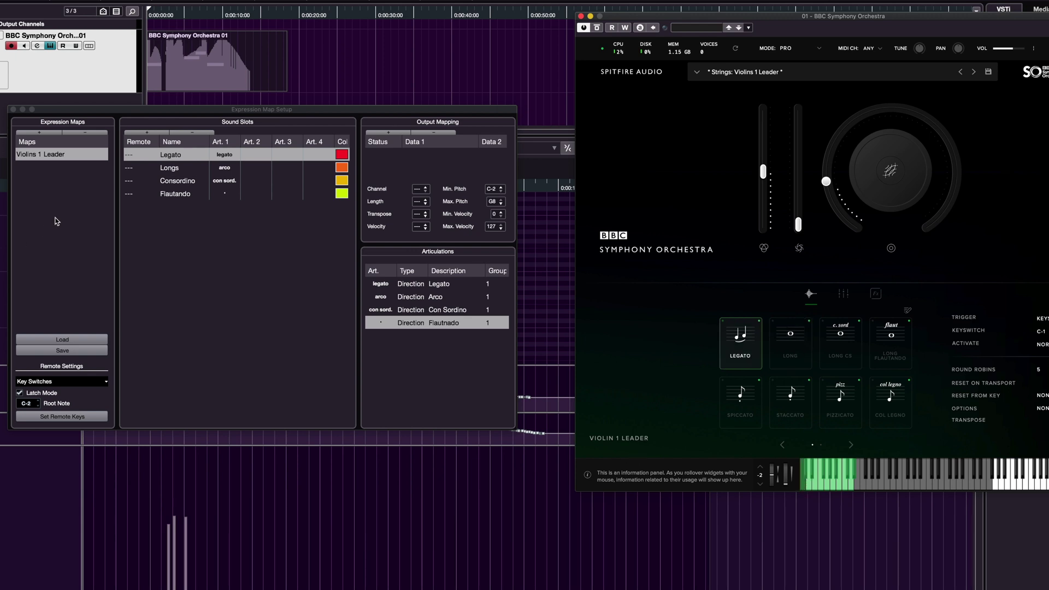
Step: Set remote keys C-2, C#-2, D-2 and D#-2 for Legato, Longs, Consordino and Flautando
double_click(138, 155)
type("C-2")
key("Return")
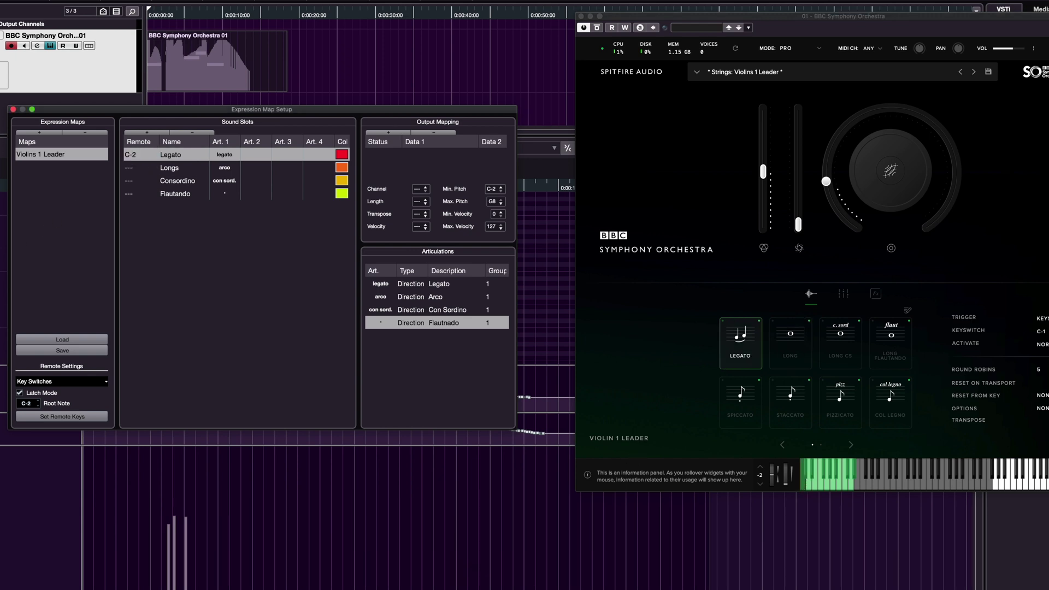
double_click(133, 170)
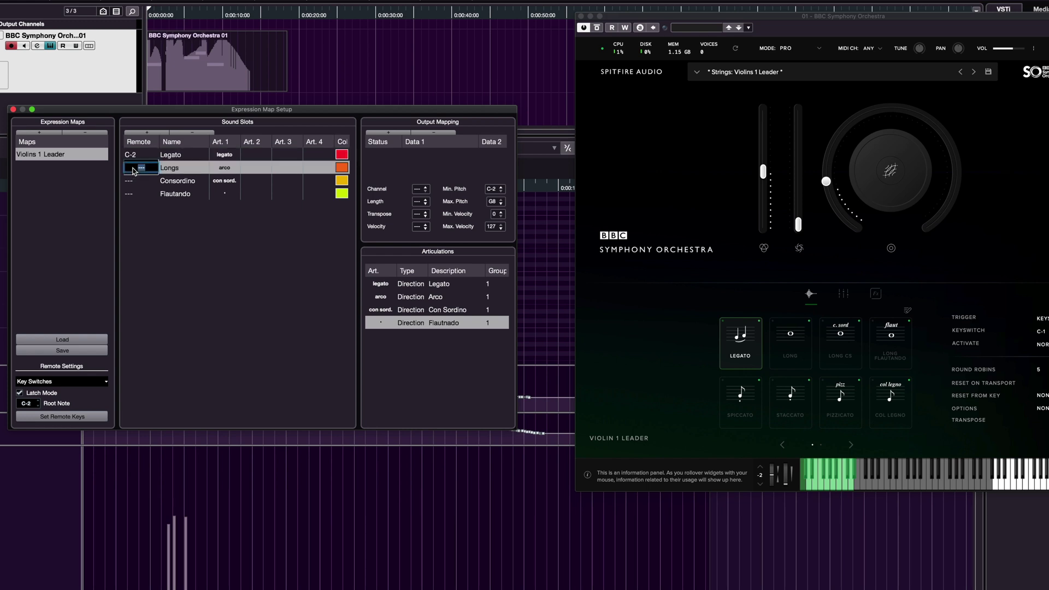
type("C#-2")
key("Return")
double_click(141, 181)
type("D-2")
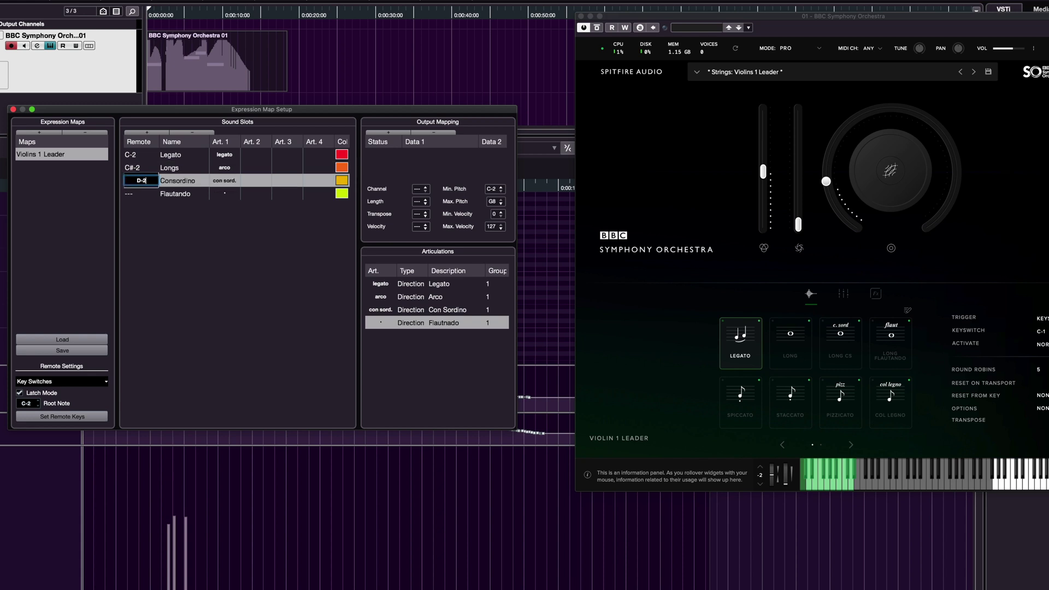
key("Return")
double_click(134, 194)
type("D#-2")
key("Return")
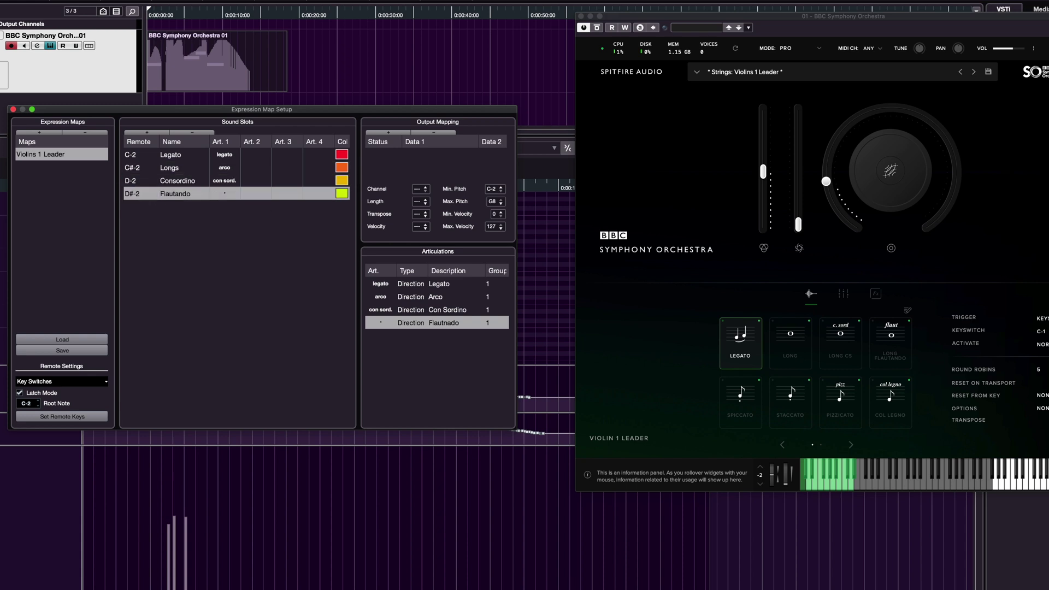
left_click(157, 155)
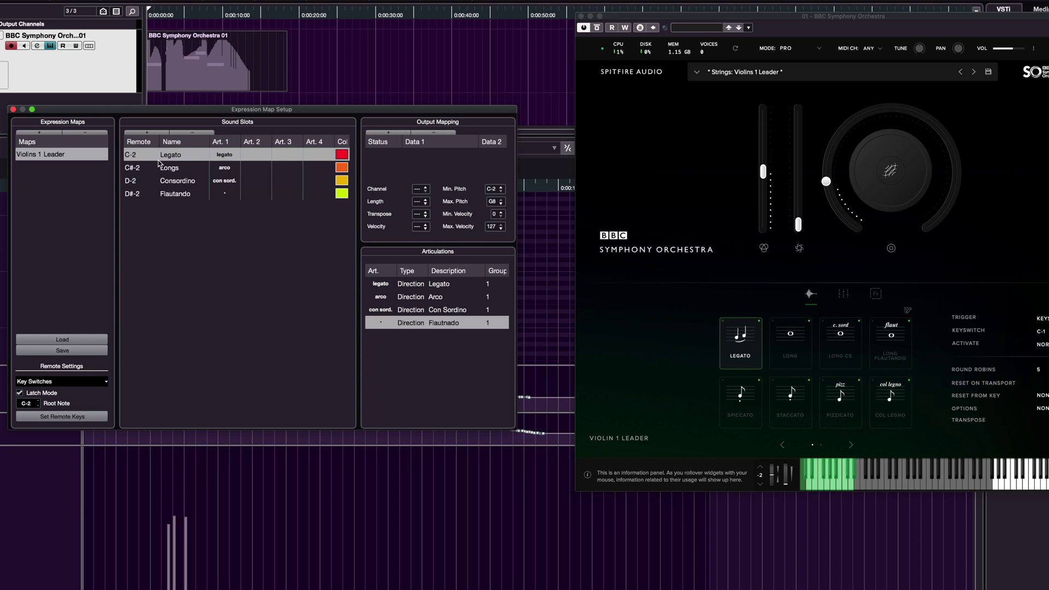
Step: Add output note mappings of C-2 for Legato and C#-2 for Longs
left_click(385, 136)
double_click(441, 154)
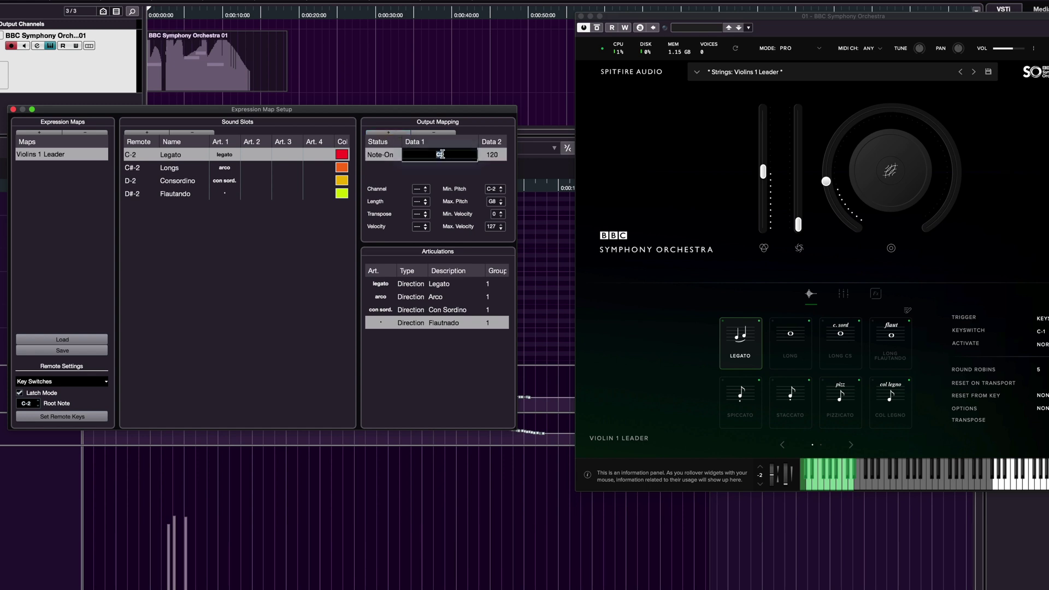
type("C-2")
key("Return")
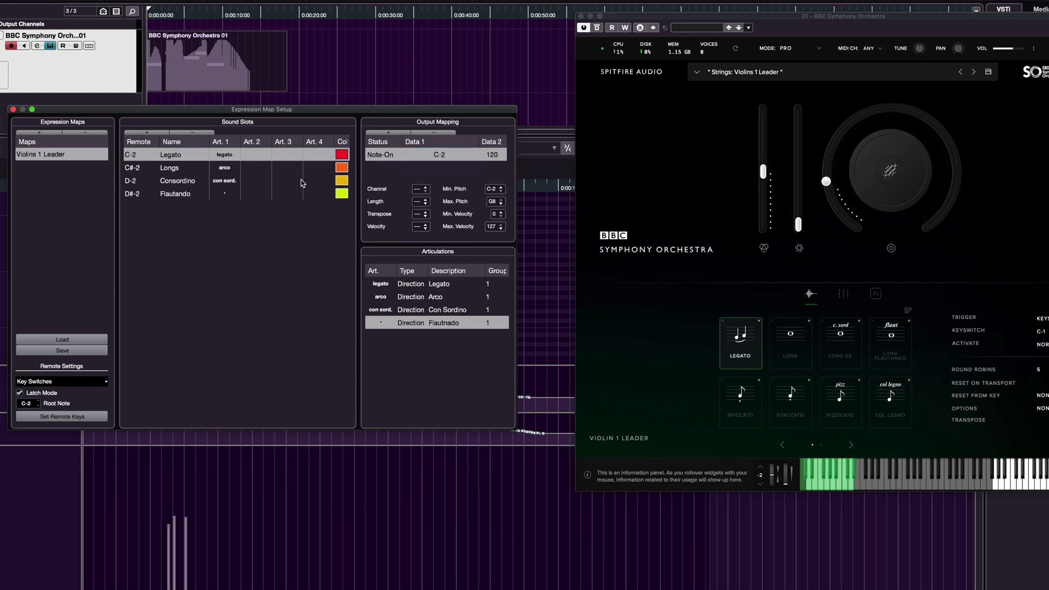
left_click(174, 169)
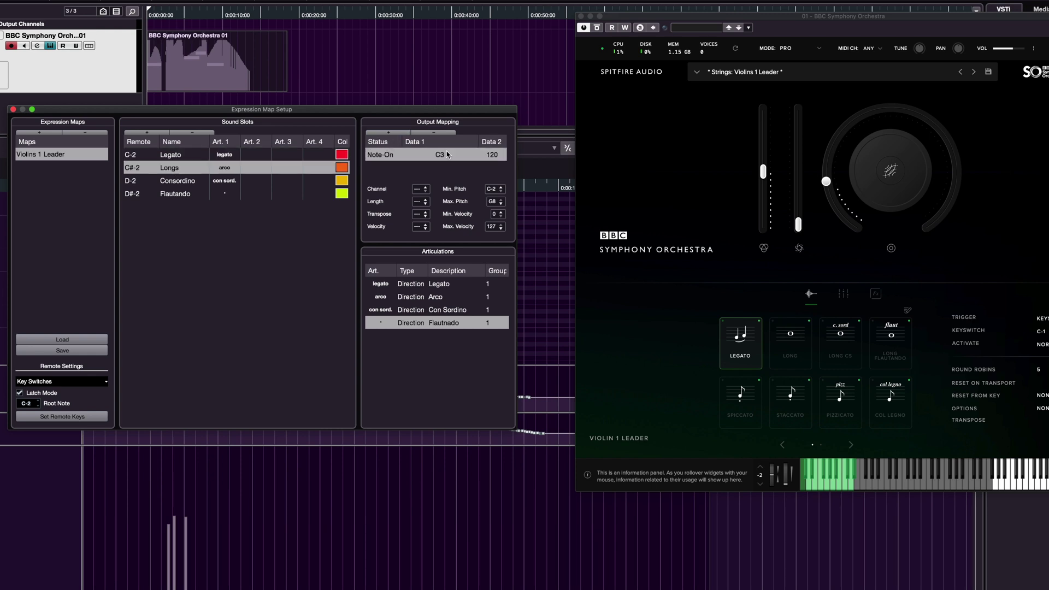
double_click(445, 154)
type("C")
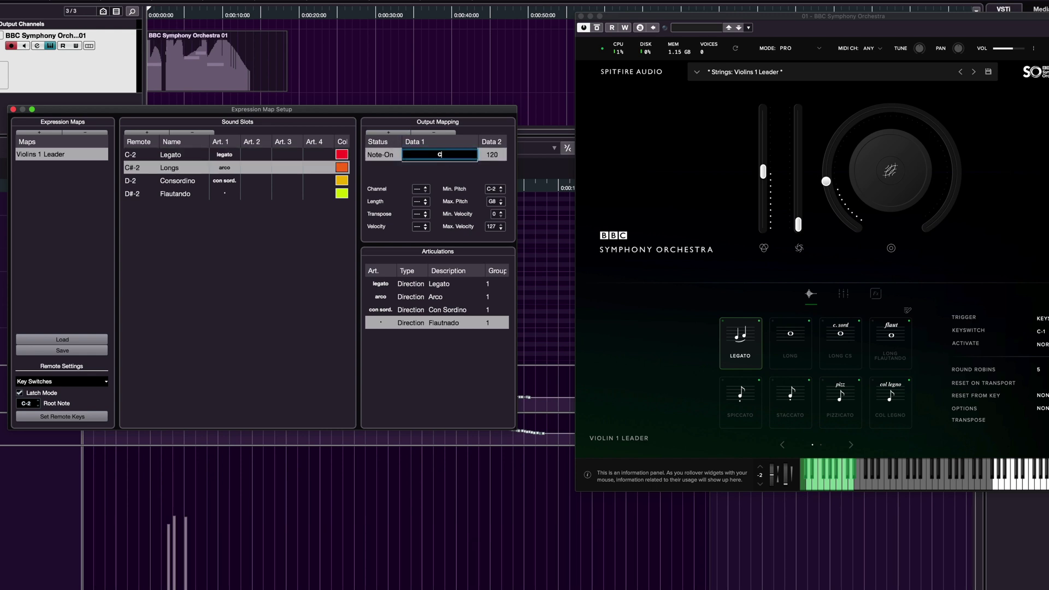
type("#-2")
key("Return")
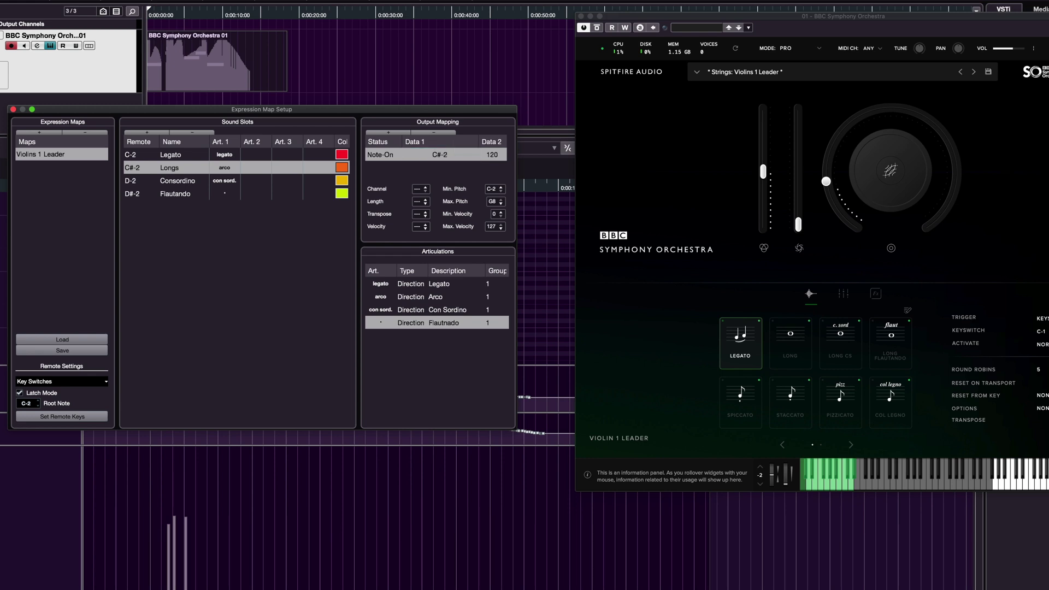
Step: Add Consordino and Flautando output notes, entering D#-2 for each, and close Expression Map Setup
left_click(181, 180)
left_click(388, 132)
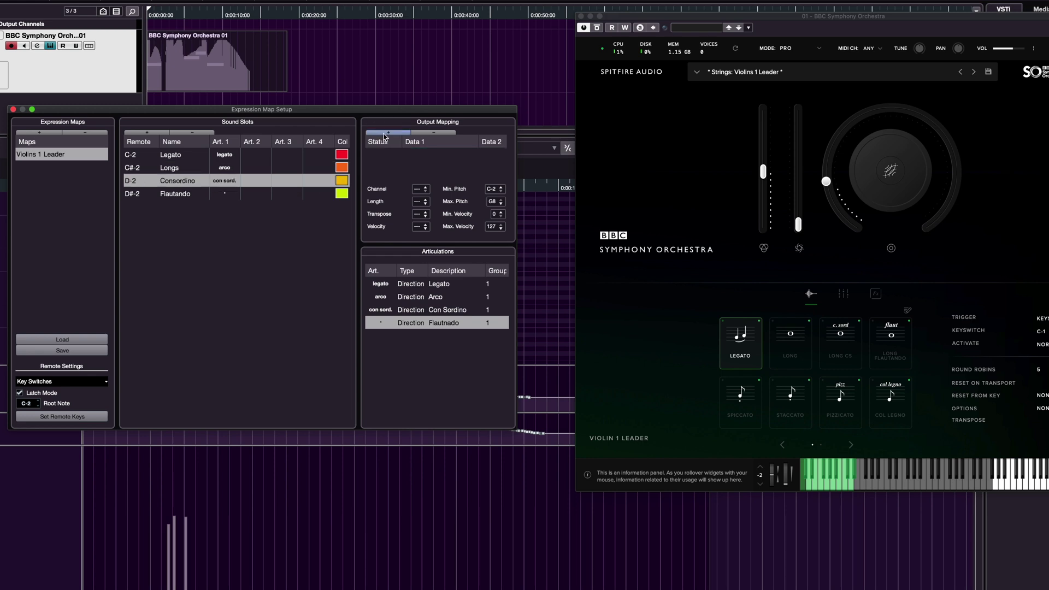
double_click(421, 155)
type("D#-2")
key("Return")
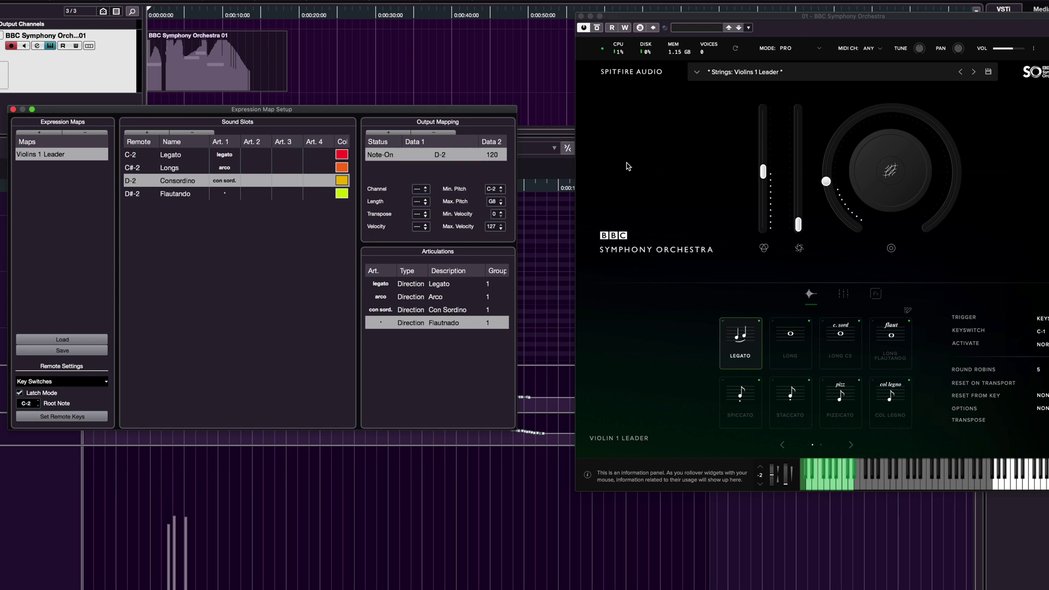
left_click(151, 194)
left_click(405, 132)
double_click(432, 155)
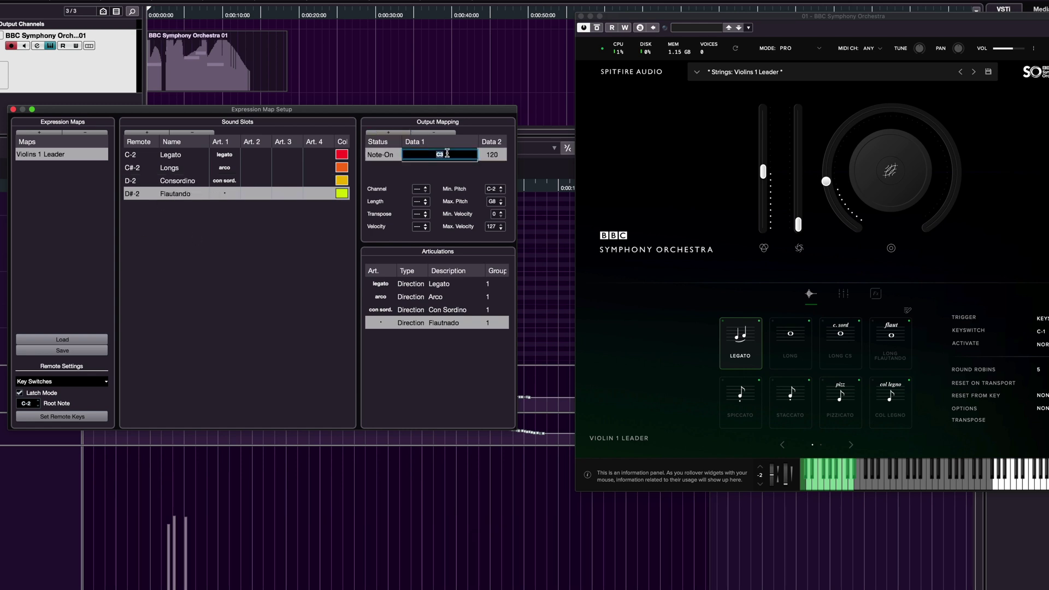
type("D#-2")
key("Return")
left_click(13, 109)
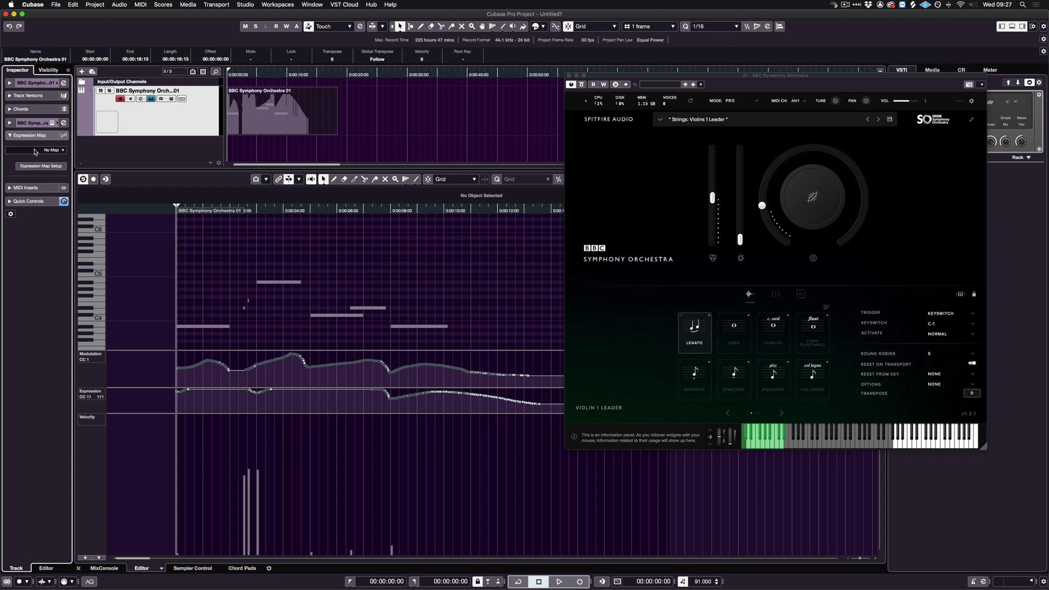
Step: Choose Violins 1 Leader from the Inspector's expression map dropdown
left_click(62, 150)
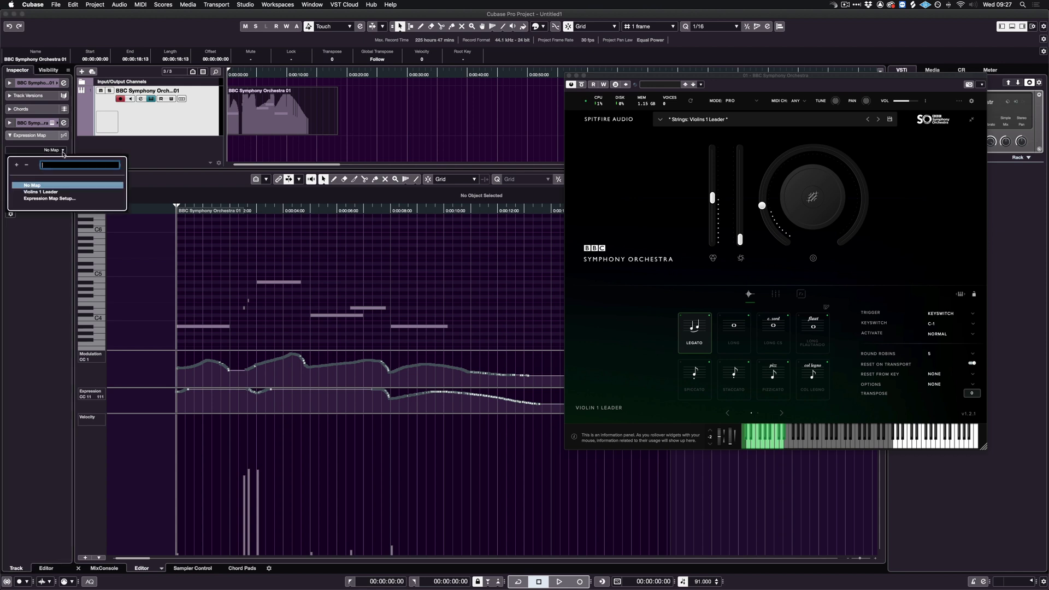
left_click(58, 192)
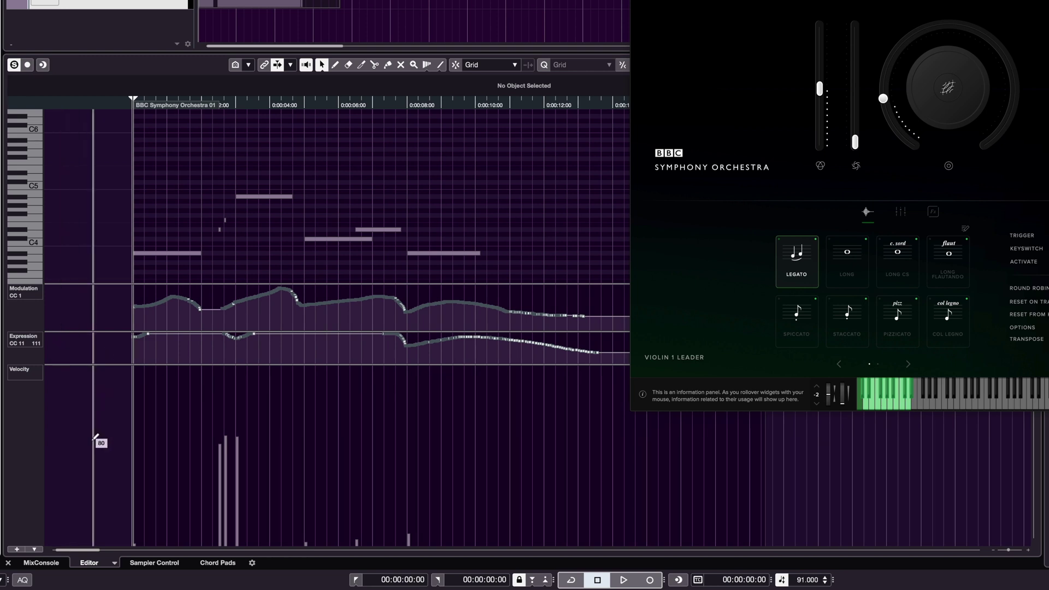
Step: Add an Articulations/Dynamics controller lane and drag the dividers to make it taller
left_click(16, 550)
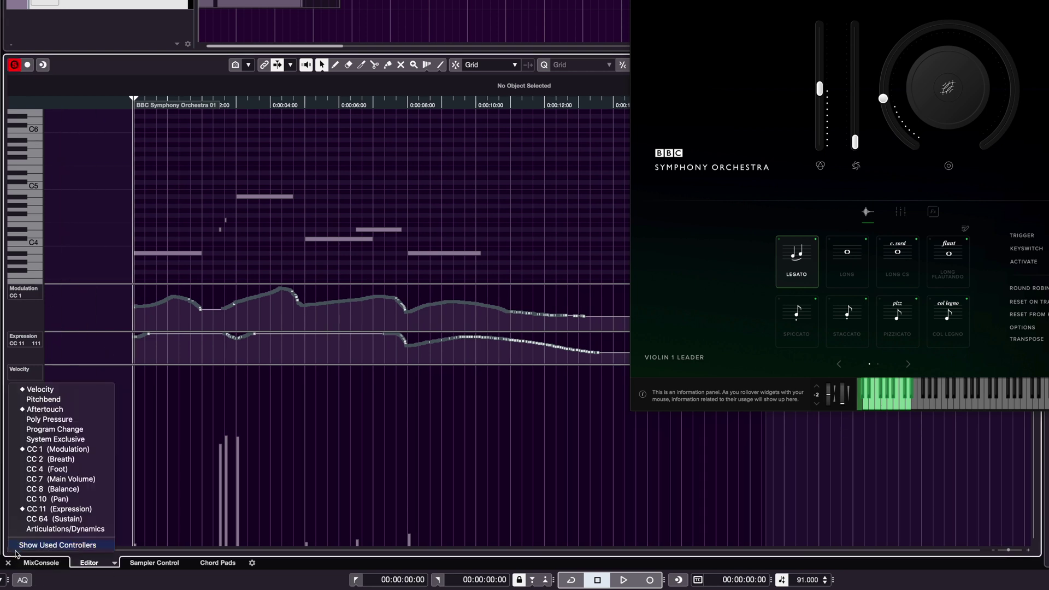
left_click(63, 529)
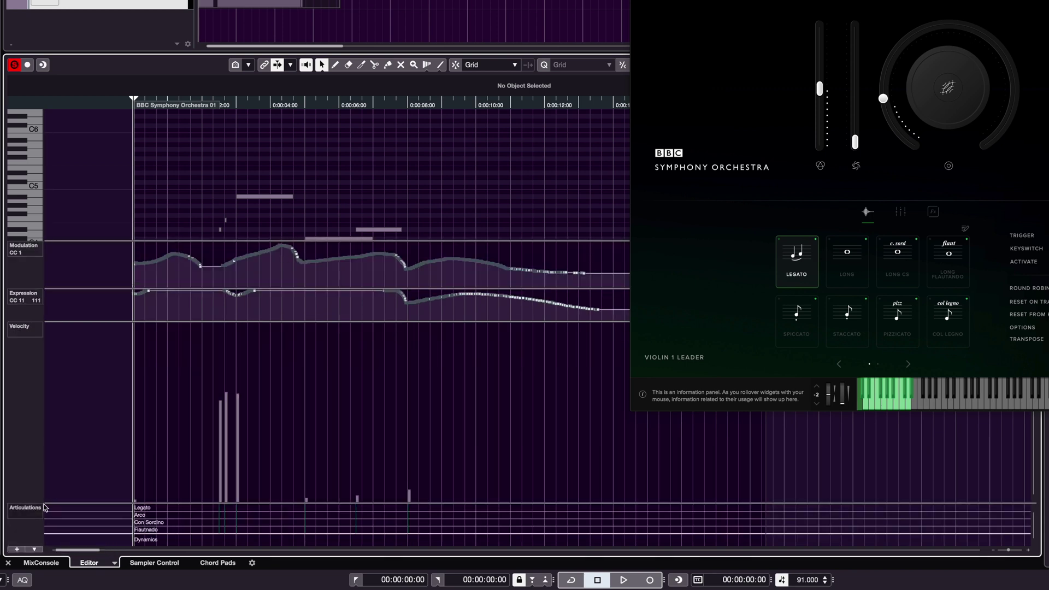
left_click_drag(46, 503, 48, 348)
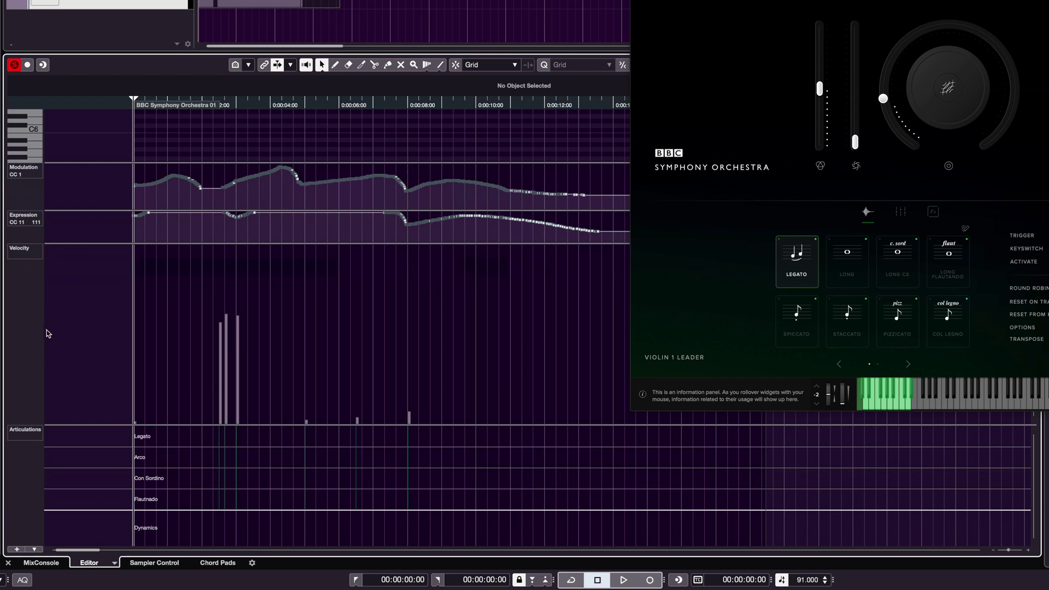
left_click_drag(47, 243, 46, 317)
scroll(283, 158, "down", 5)
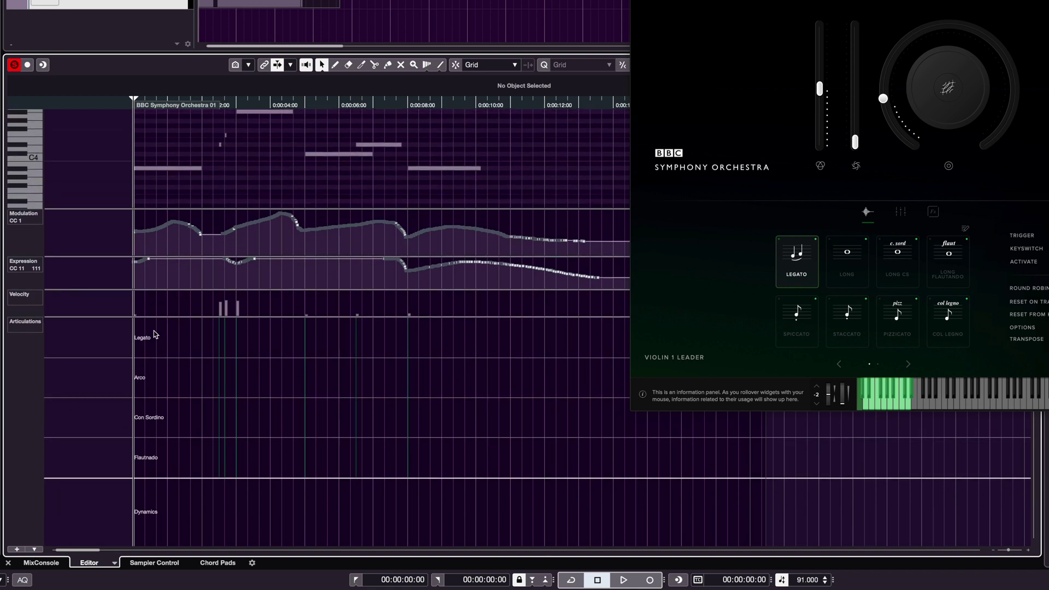
Step: Draw a Legato event in the articulation lane, move it to the part start, and play
key("8")
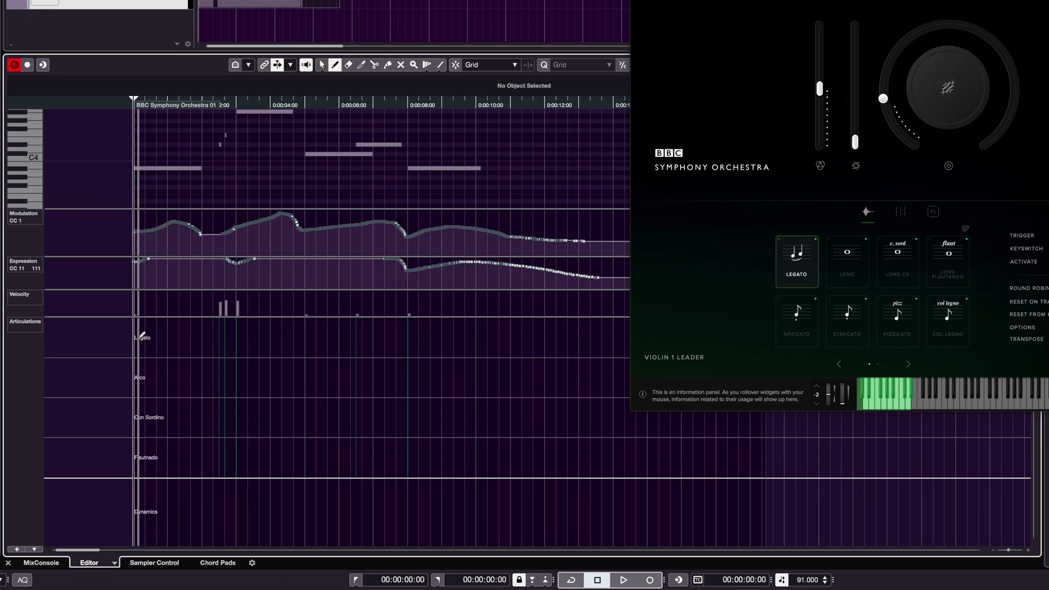
left_click(141, 337)
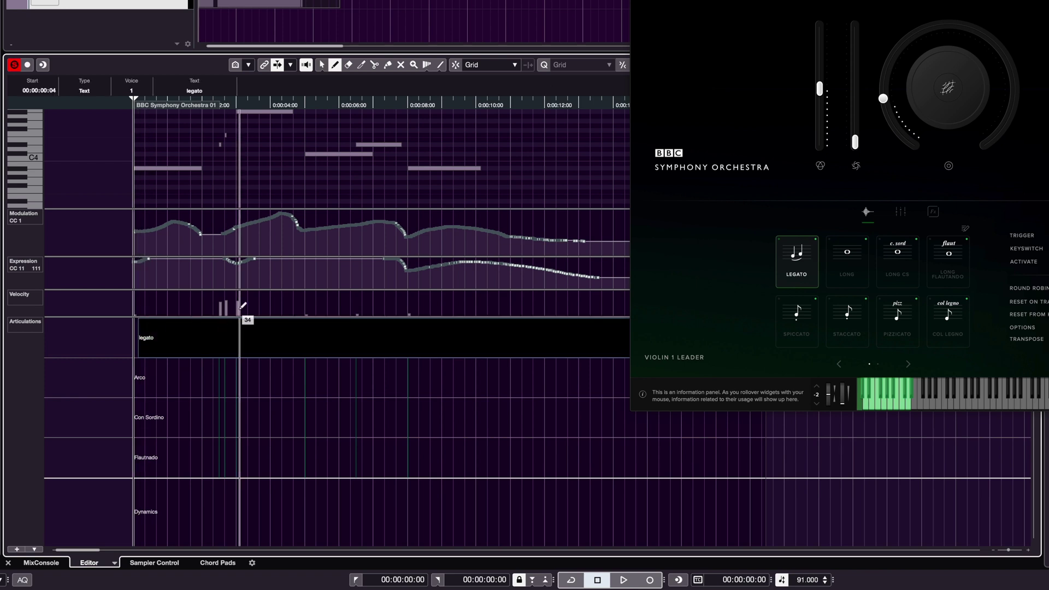
right_click(158, 344)
left_click(160, 346)
left_click_drag(168, 344, 150, 342)
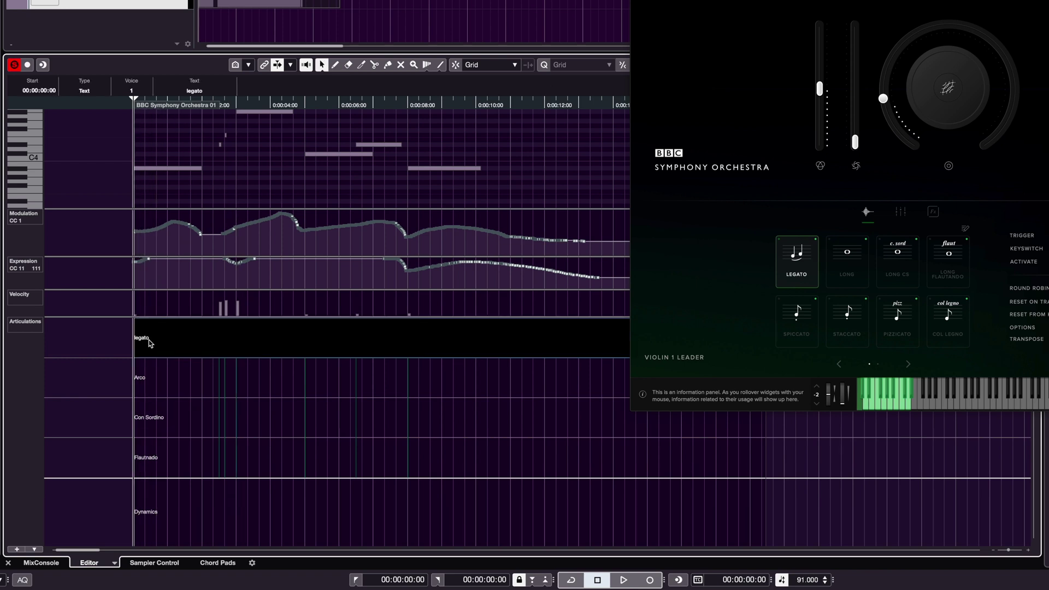
key("space")
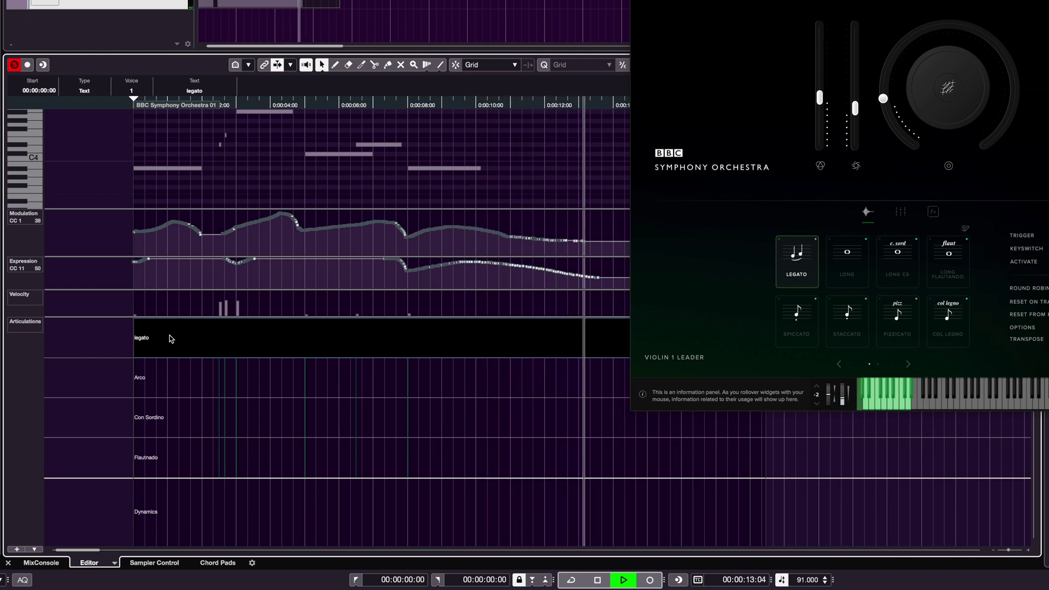
Step: Stop playback and draw a Flautnado event from the part's start
key("space")
right_click(203, 466)
left_click(220, 467)
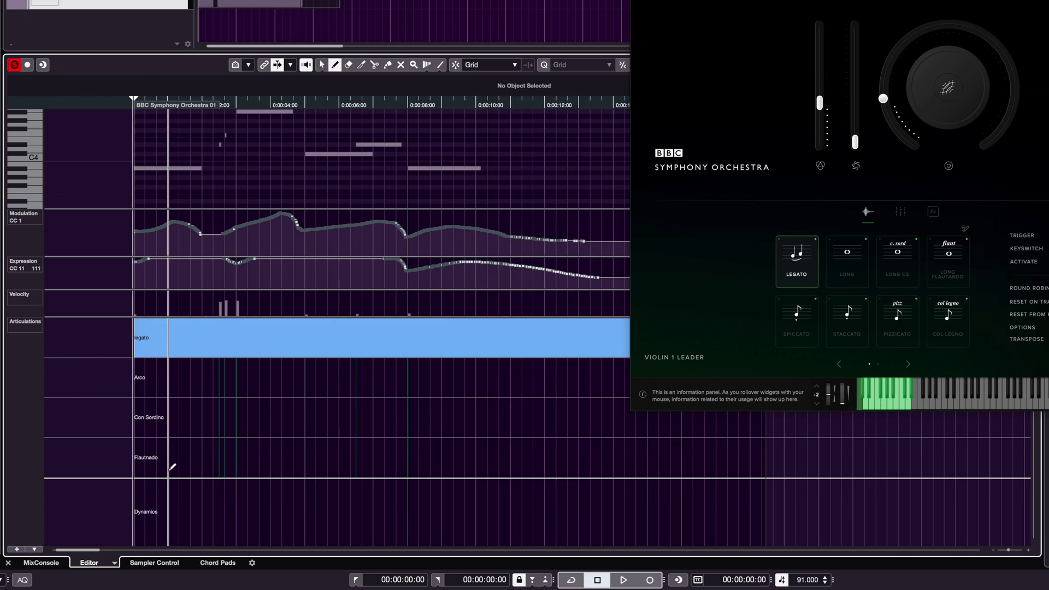
left_click(136, 455)
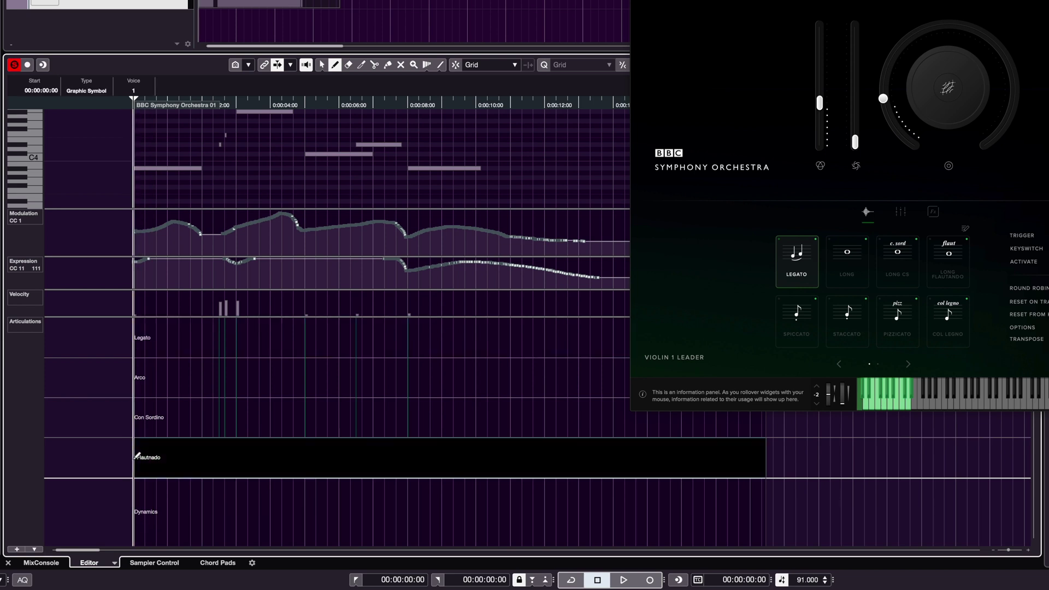
right_click(188, 468)
left_click(187, 469)
Step: Draw a Legato event followed by a closing Flautnado event, then play the part
right_click(207, 413)
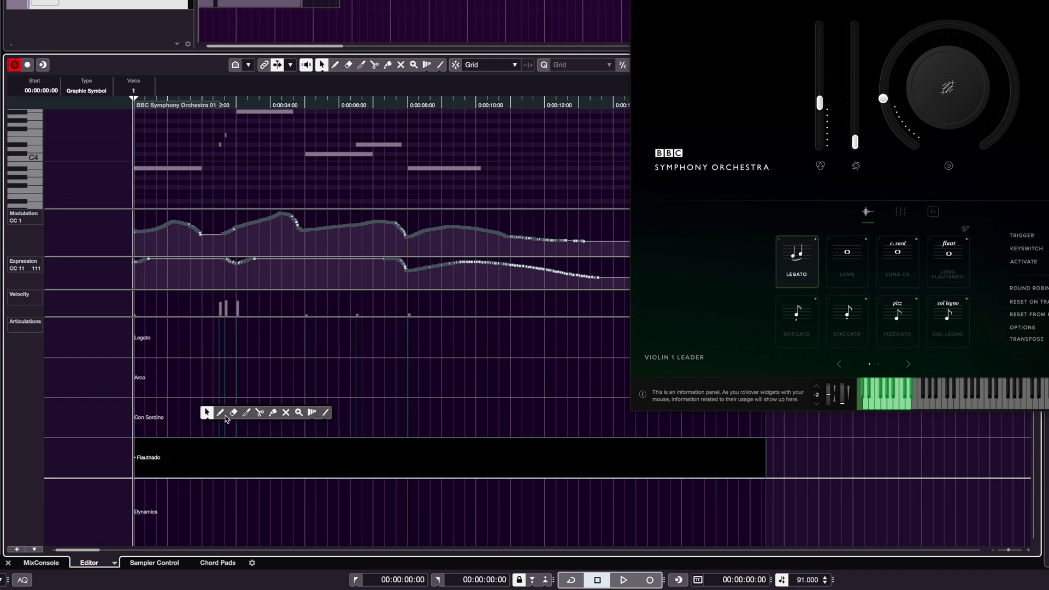
left_click(223, 415)
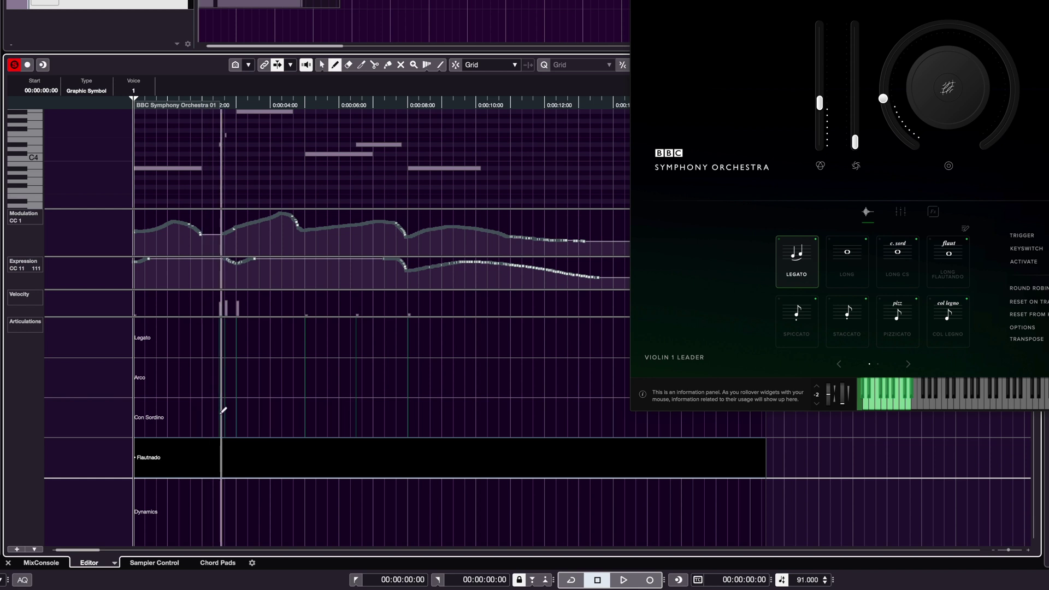
right_click(188, 469)
left_click(188, 469)
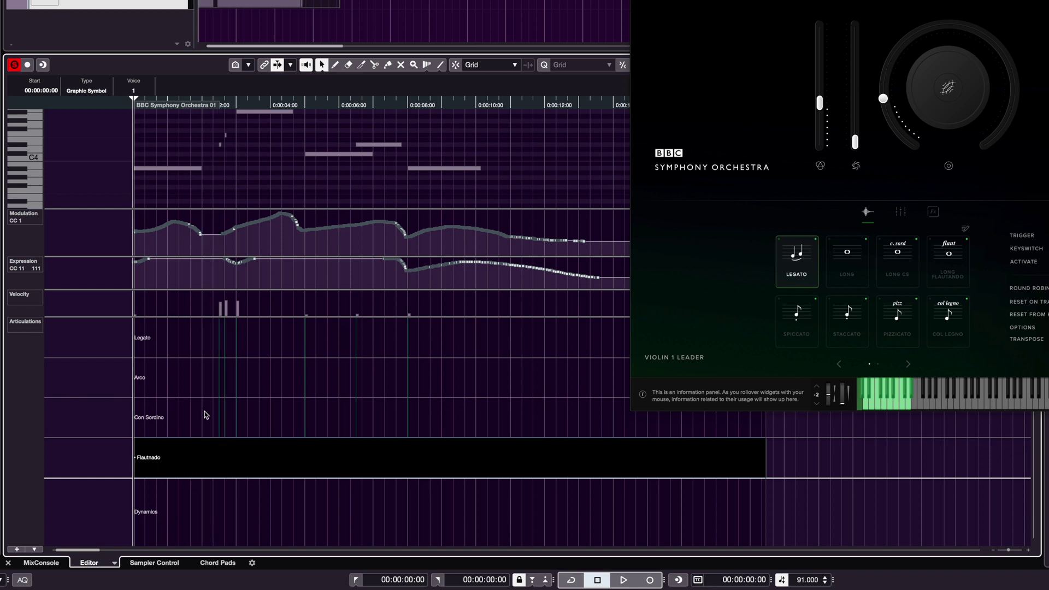
right_click(208, 414)
left_click(220, 414)
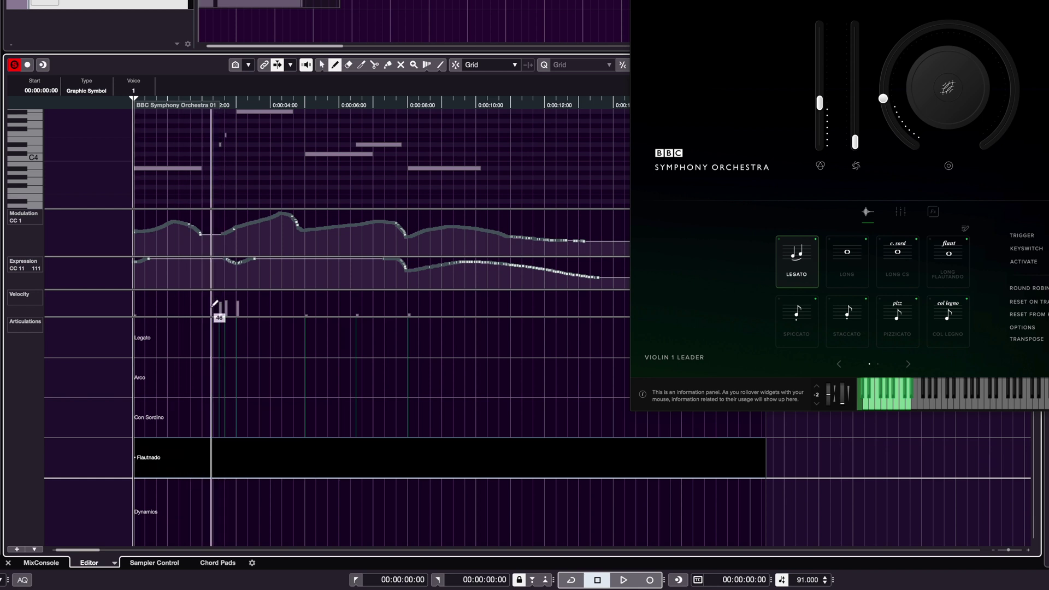
left_click(207, 335)
mouse_move(320, 353)
left_mouse_down()
mouse_move(403, 322)
mouse_move(402, 453)
left_mouse_up()
key("1")
left_click(410, 178)
key("space")
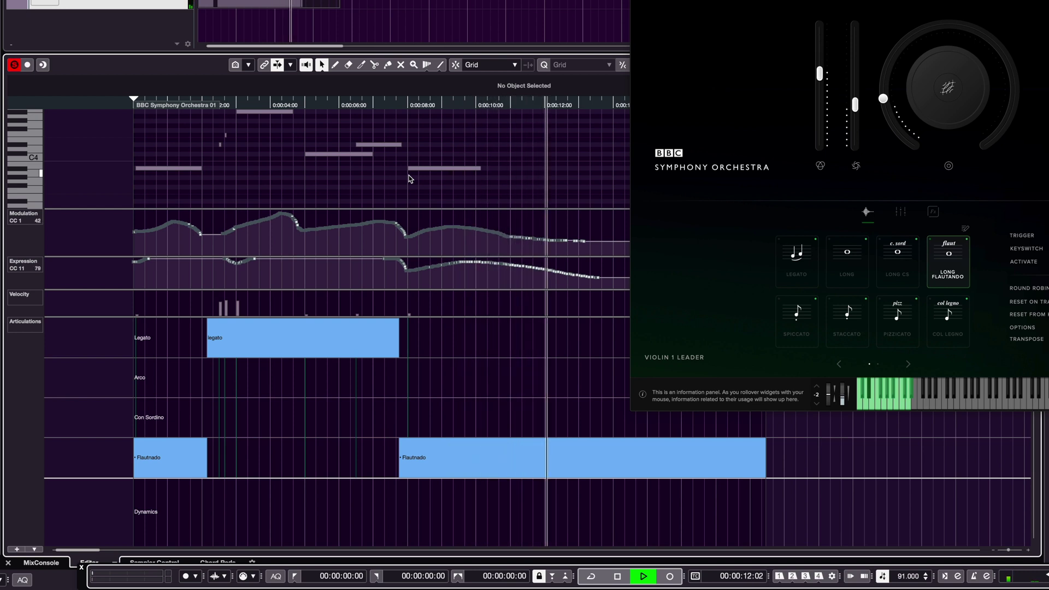
Step: Stop playback with Space so the cursor returns to the part's start, keeping the Flautnado–Legato–Flautnado articulations
key("space")
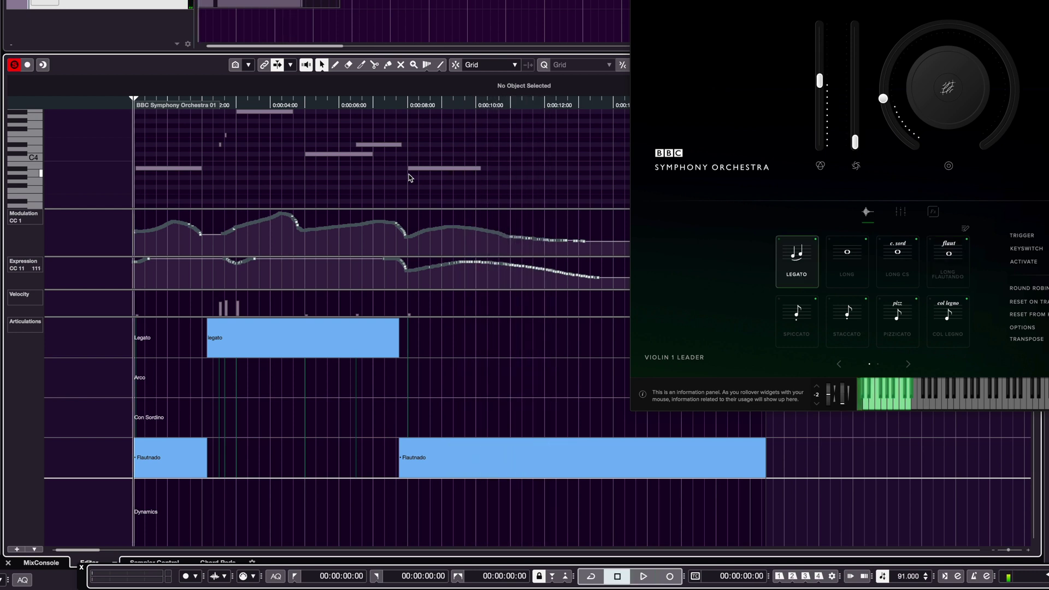